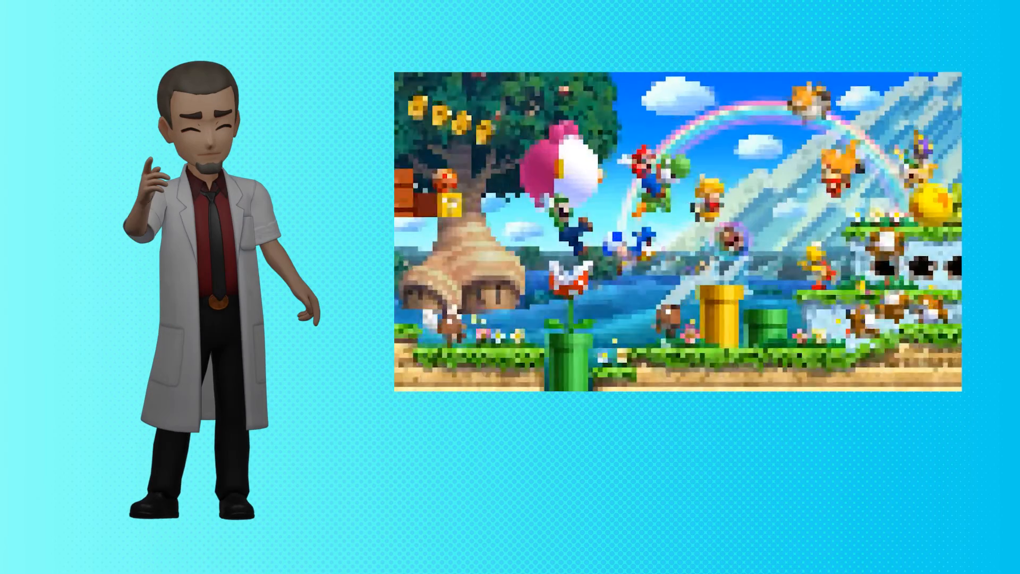
Delete the default cube
{"action": "key", "text": "Tab"}
{"action": "key", "text": "x"}
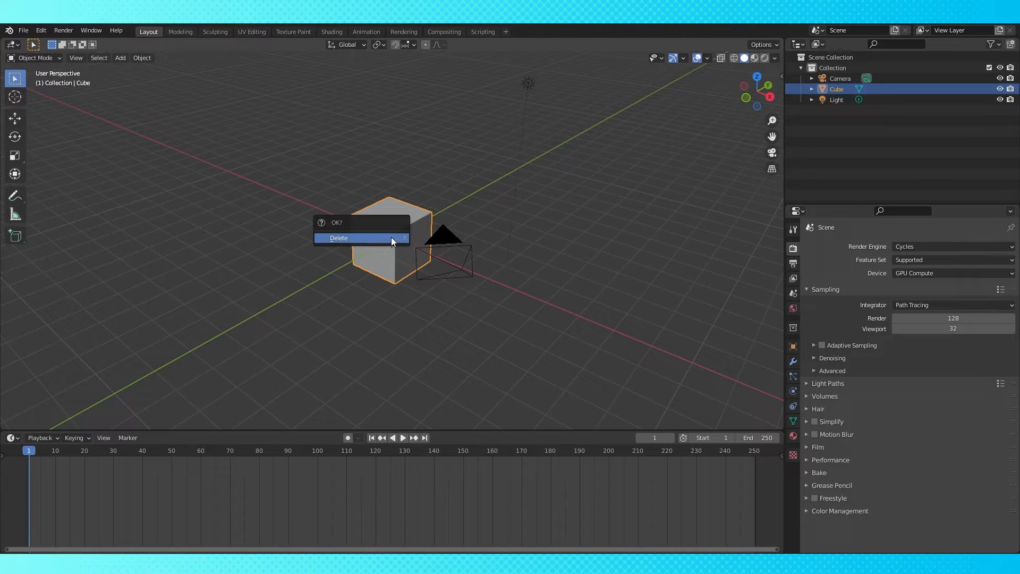
{"action": "left_click", "coordinate": [391, 237]}
Select the camera, zero its X and Y location and all rotations, and view through the camera
{"action": "left_click", "coordinate": [468, 256]}
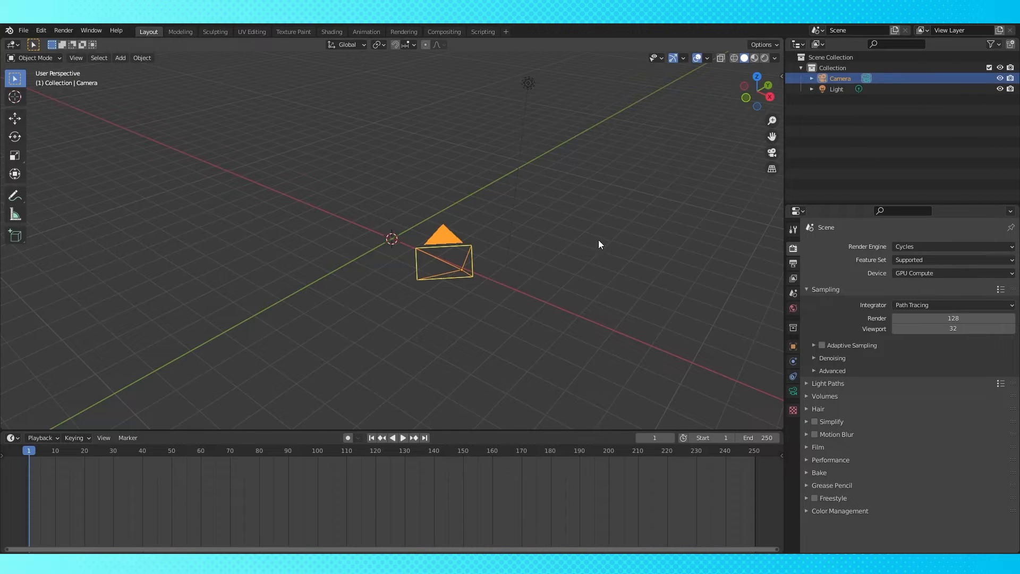
{"action": "key", "text": "n"}
{"action": "left_click", "coordinate": [710, 98]}
{"action": "type", "text": "0"}
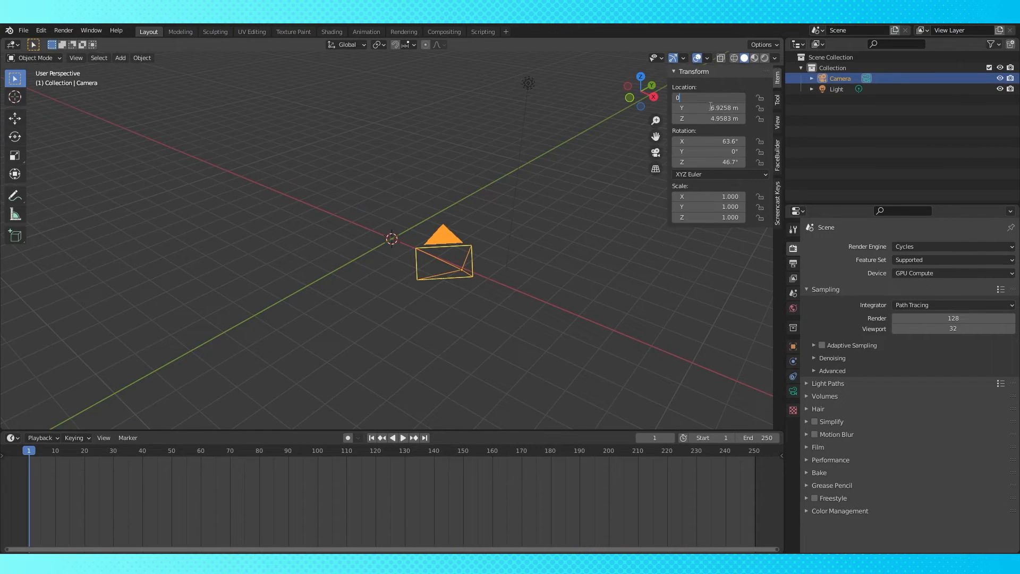
{"action": "key", "text": "Tab"}
{"action": "key", "text": "Escape"}
{"action": "key", "text": "BackSpace"}
{"action": "key", "text": "BackSpace"}
{"action": "key", "text": "BackSpace"}
{"action": "key", "text": "KP_0"}
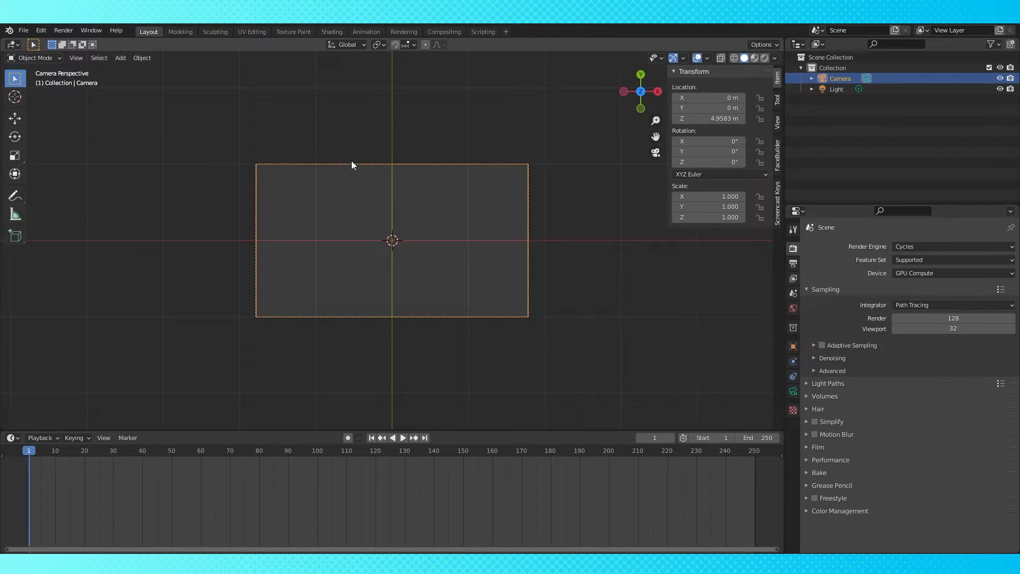
Check that the Import Images as Planes add-on is enabled and import the colorful picture as a plane
{"action": "left_click", "coordinate": [42, 31]}
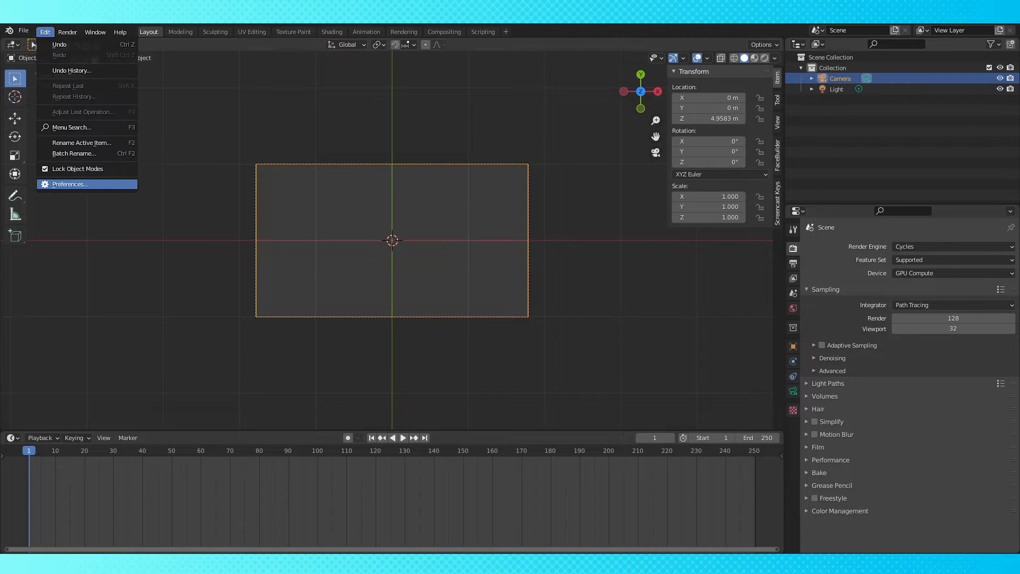
{"action": "key", "text": "Return"}
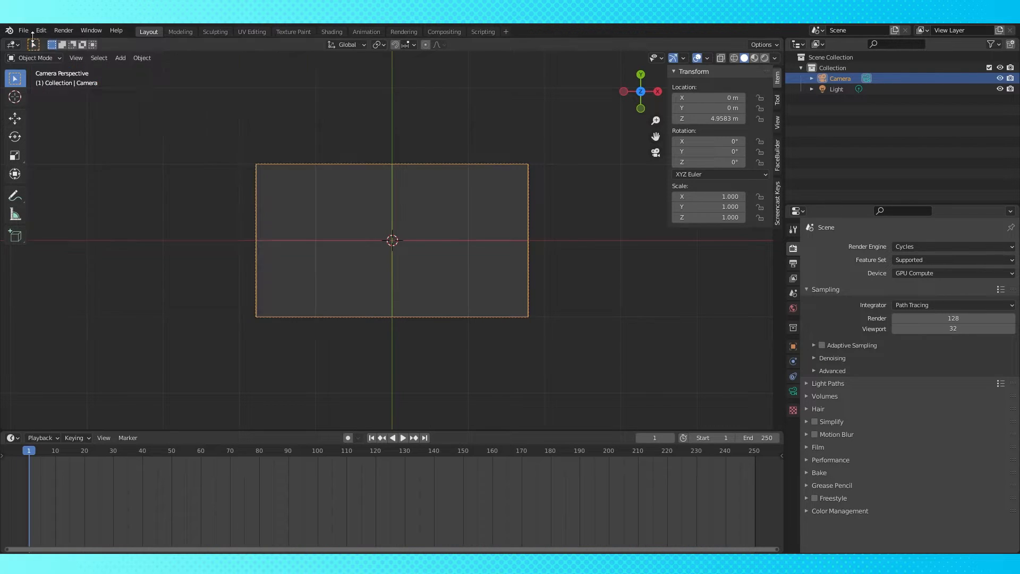
{"action": "left_click", "coordinate": [24, 31]}
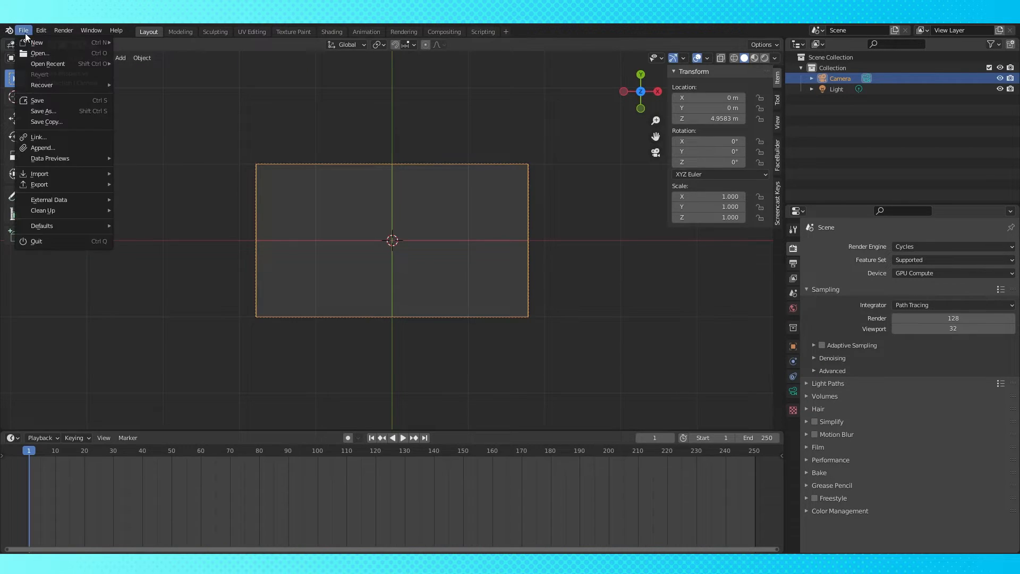
{"action": "mouse_move", "coordinate": [39, 174]}
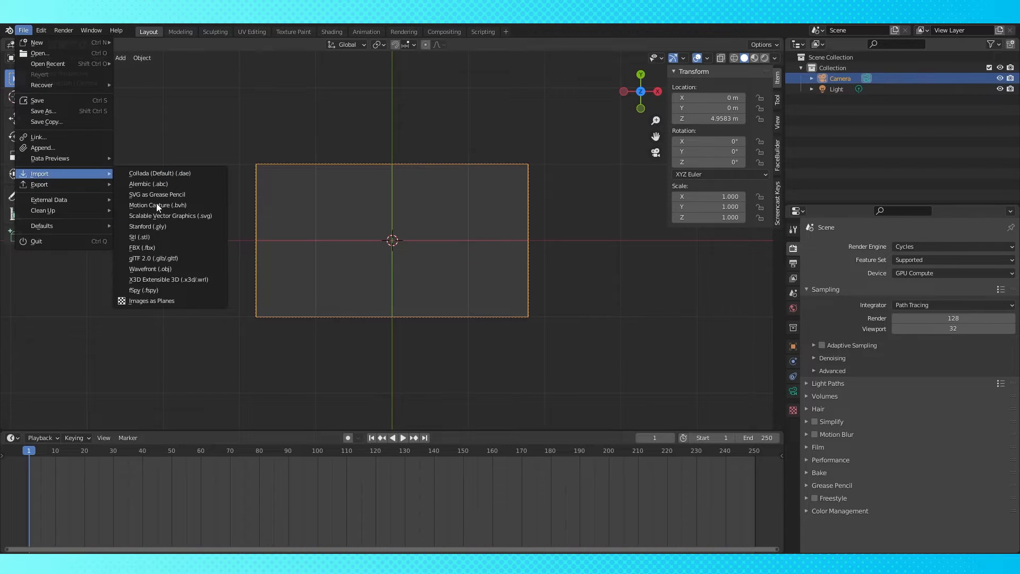
{"action": "left_click", "coordinate": [160, 300]}
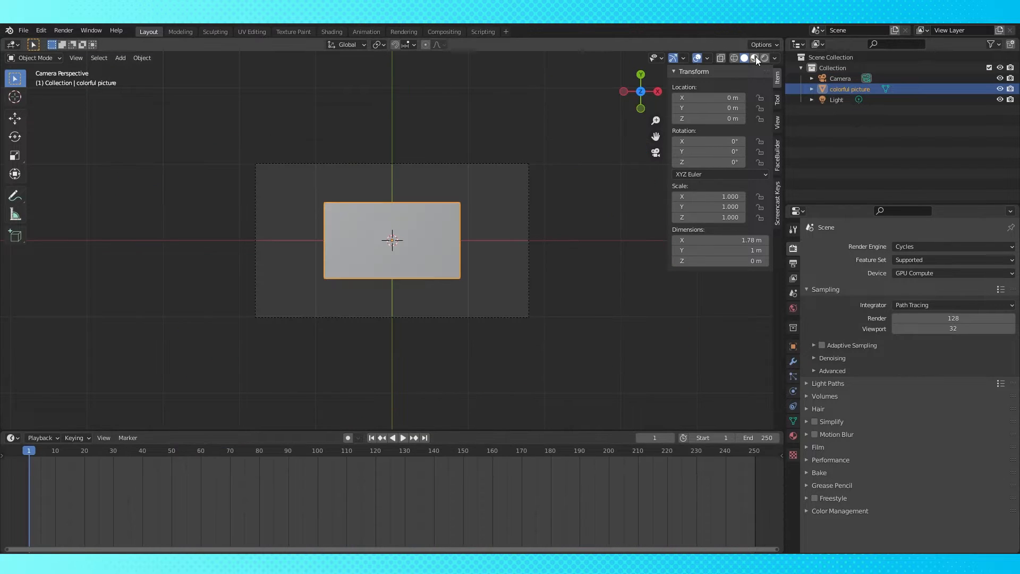
Switch the viewport to rendered shading and set the color management view transform to Standard
{"action": "left_click", "coordinate": [764, 57]}
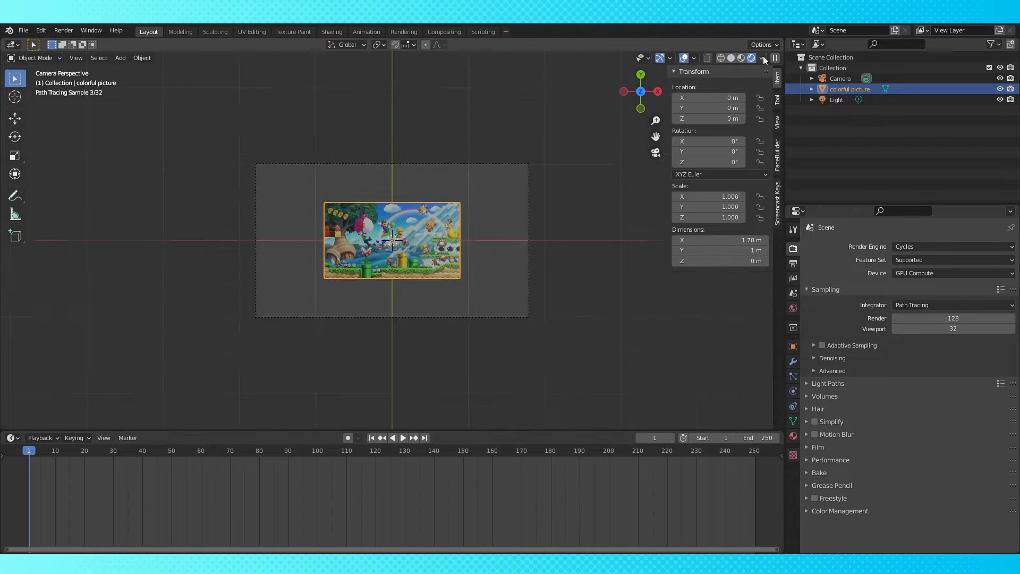
{"action": "left_click_drag", "start_coordinate": [527, 431], "coordinate": [537, 254]}
{"action": "left_click", "coordinate": [805, 510]}
{"action": "scroll", "coordinate": [891, 496], "scroll_direction": "down", "scroll_amount": 3}
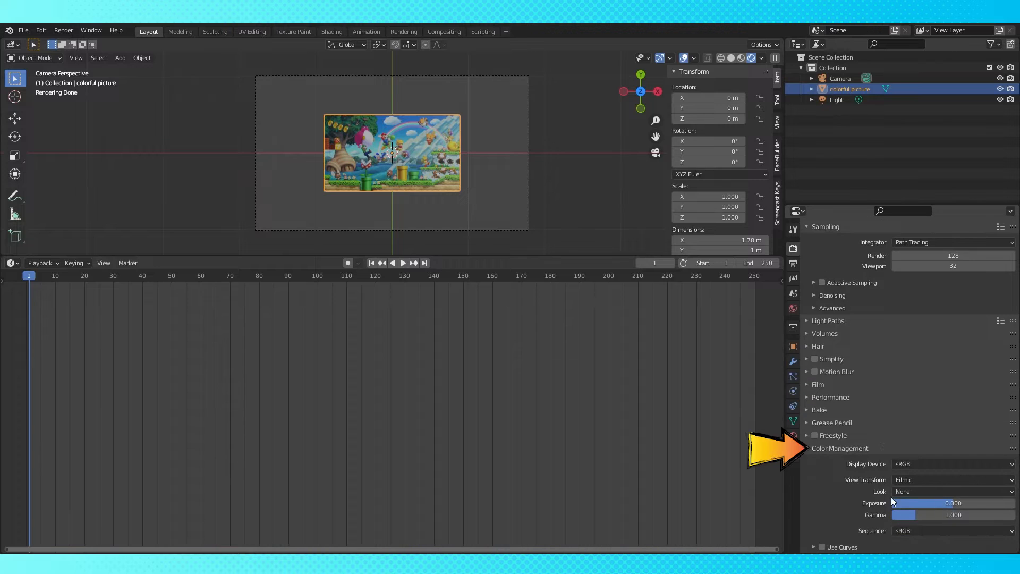
{"action": "left_click", "coordinate": [935, 481]}
{"action": "left_click", "coordinate": [930, 467]}
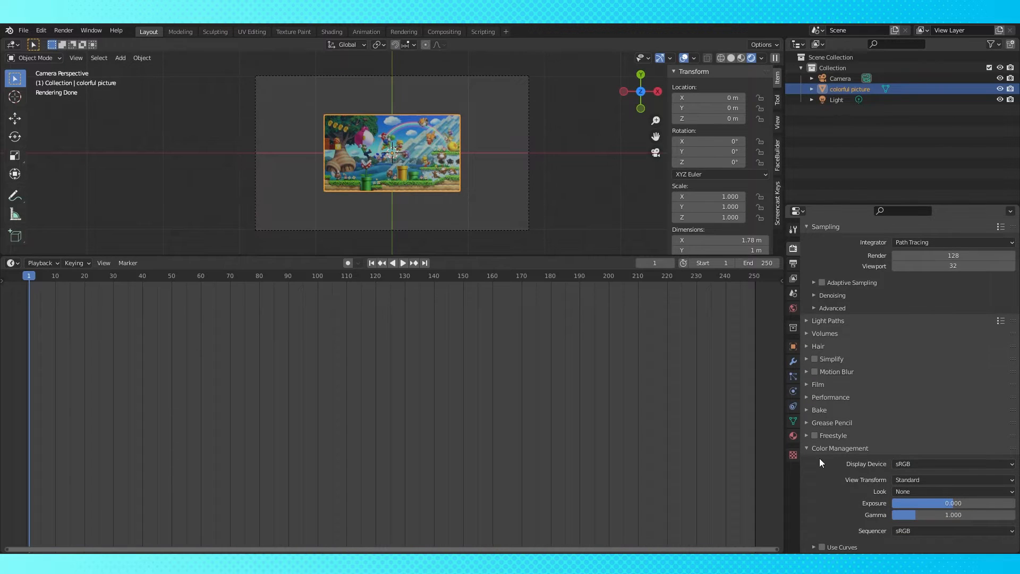
Switch the render engine to Eevee
{"action": "left_click", "coordinate": [805, 446]}
{"action": "left_click", "coordinate": [945, 246]}
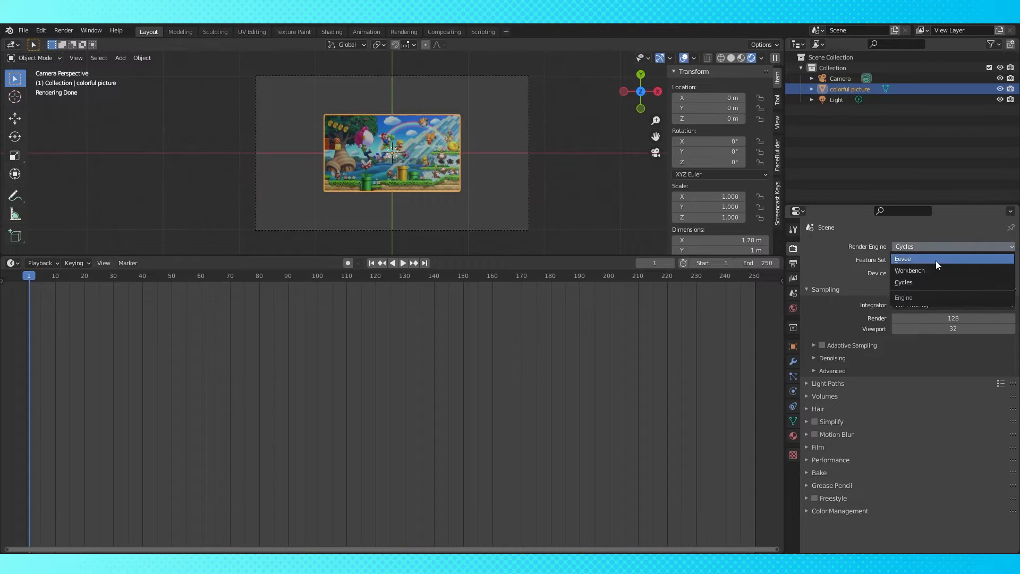
{"action": "left_click", "coordinate": [933, 260]}
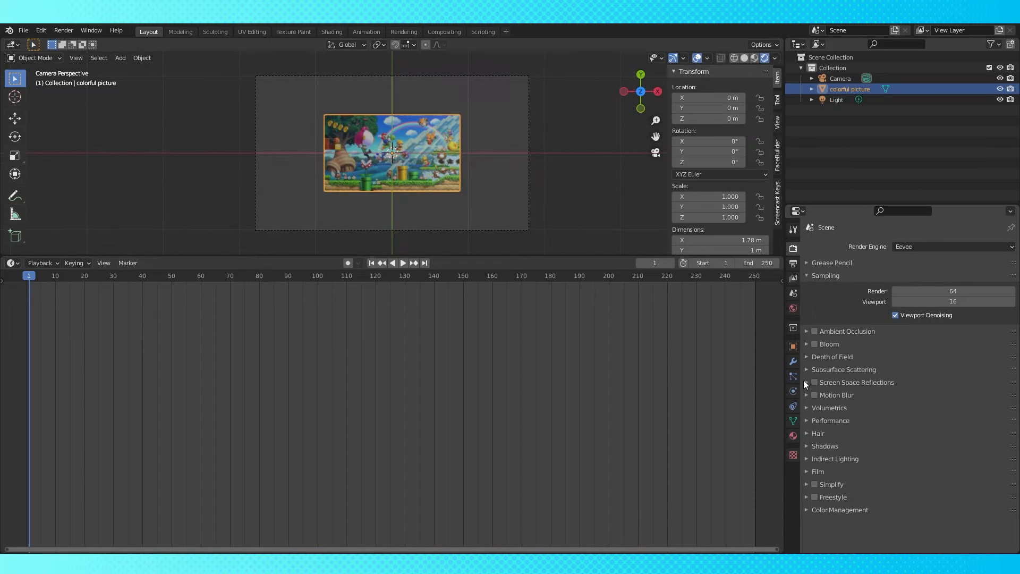
Make the camera Orthographic with an orthographic scale of 1.784 so the picture fills the frame
{"action": "left_click", "coordinate": [529, 209]}
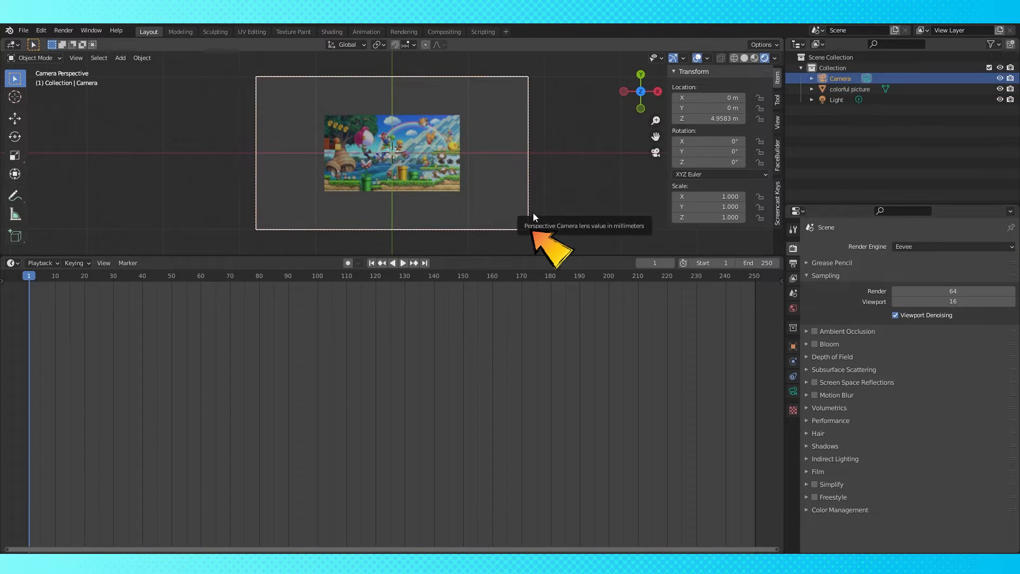
{"action": "left_click", "coordinate": [793, 391]}
{"action": "left_click", "coordinate": [941, 278]}
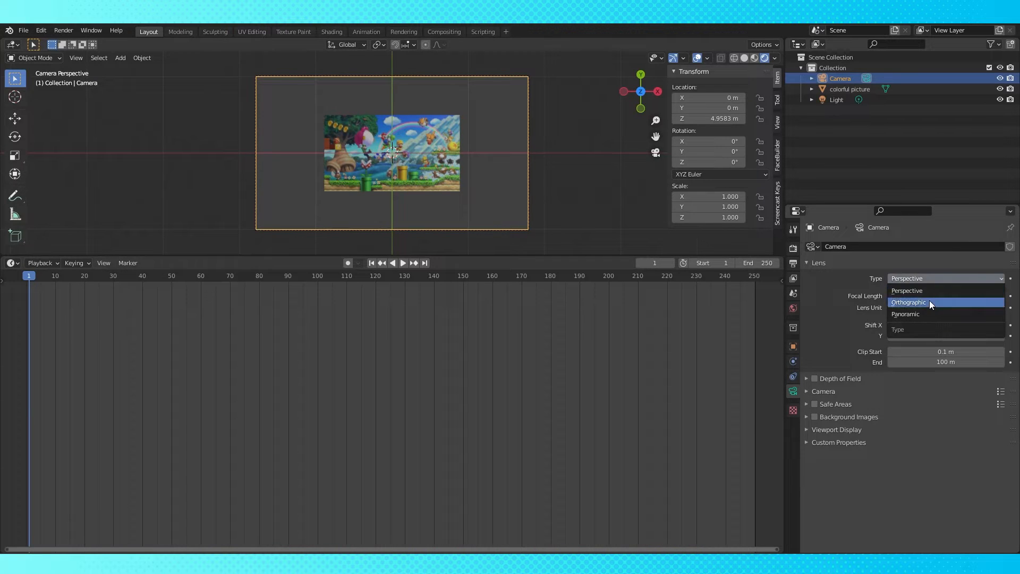
{"action": "left_click", "coordinate": [929, 300]}
{"action": "left_click_drag", "start_coordinate": [929, 301], "coordinate": [867, 296]}
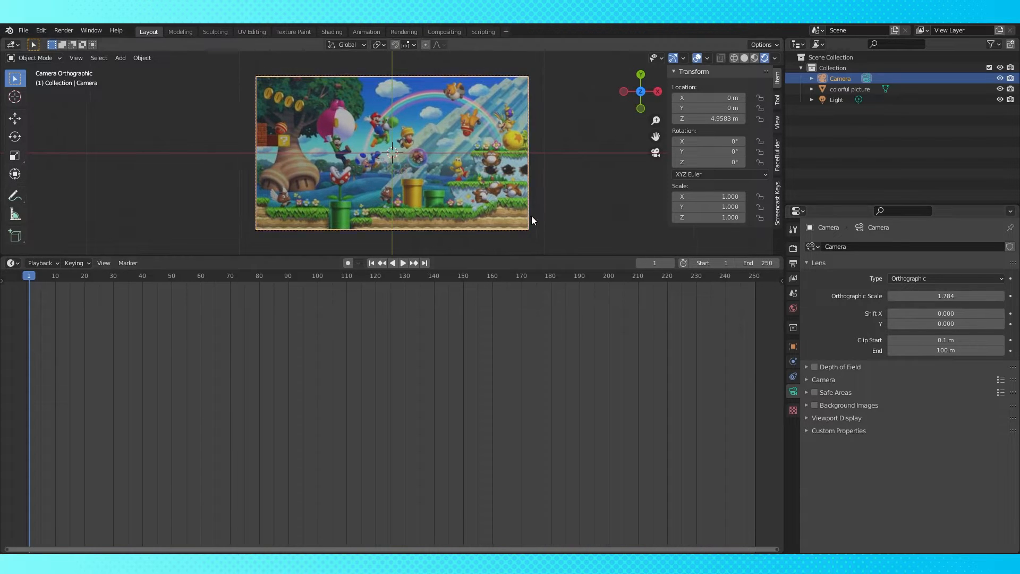
Open the picture's material in the Shader Editor and spread out its nodes
{"action": "left_click", "coordinate": [17, 264]}
{"action": "left_click", "coordinate": [33, 362]}
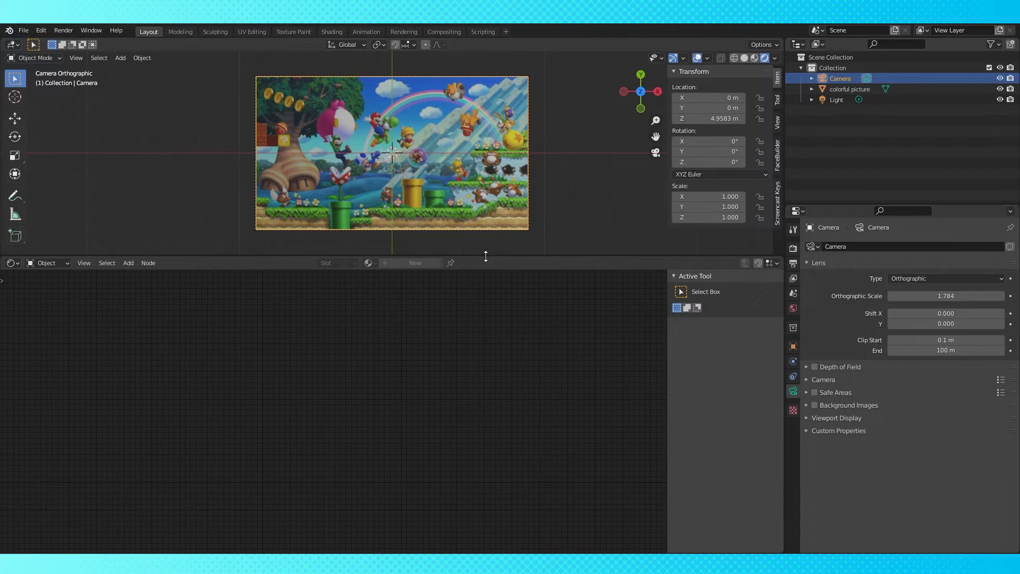
{"action": "left_click_drag", "start_coordinate": [485, 257], "coordinate": [475, 307]}
{"action": "left_click", "coordinate": [494, 217]}
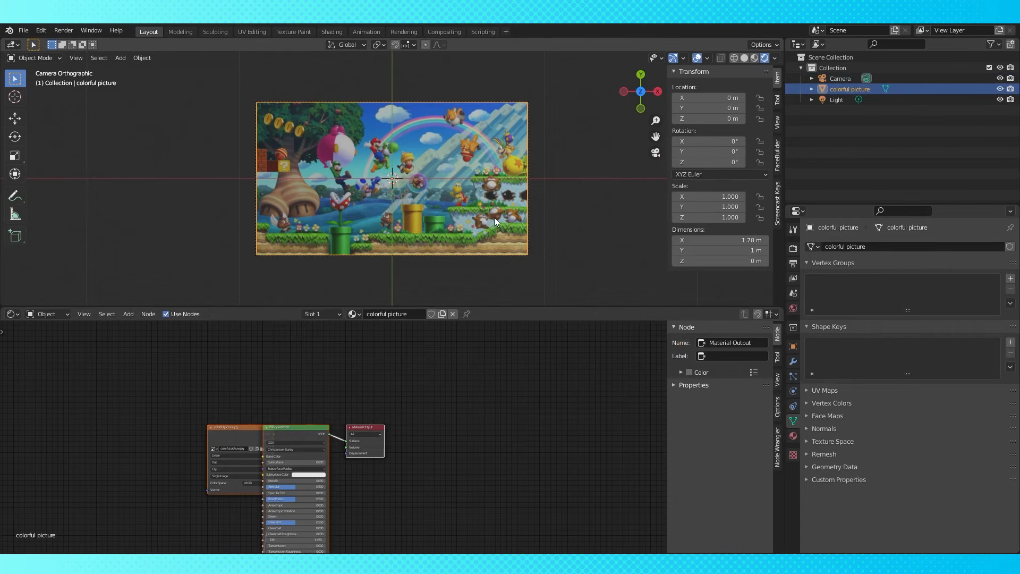
{"action": "left_click_drag", "start_coordinate": [237, 431], "coordinate": [103, 432]}
{"action": "left_click_drag", "start_coordinate": [281, 428], "coordinate": [278, 410]}
{"action": "left_click_drag", "start_coordinate": [355, 428], "coordinate": [419, 406]}
{"action": "middle_click_drag", "start_coordinate": [397, 448], "coordinate": [483, 395]}
{"action": "left_click_drag", "start_coordinate": [344, 497], "coordinate": [301, 419]}
{"action": "left_click", "coordinate": [371, 360]}
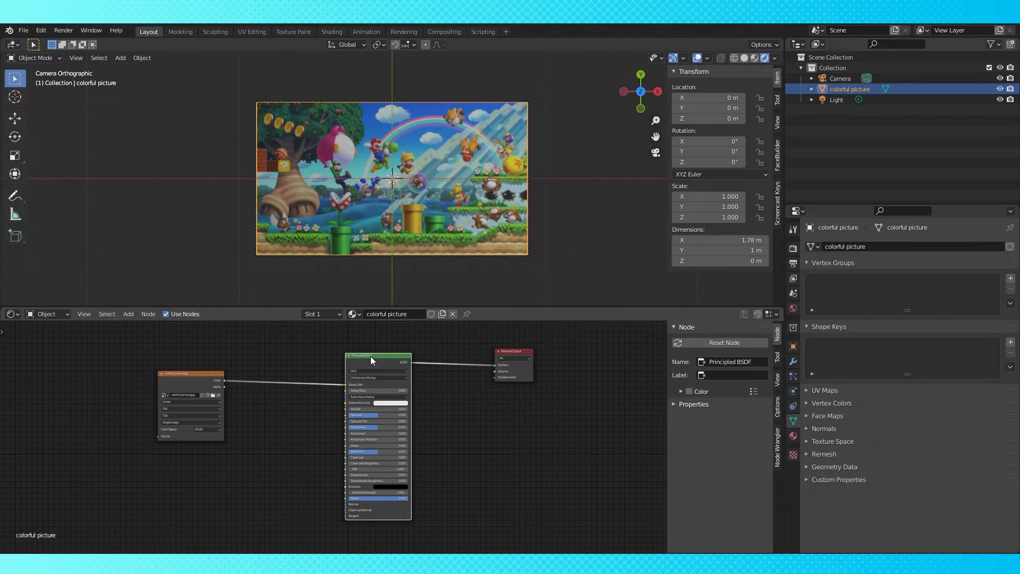
Replace the Principled BSDF with an Emission shader
{"action": "key", "text": "shift+s"}
{"action": "mouse_move", "coordinate": [338, 377]}
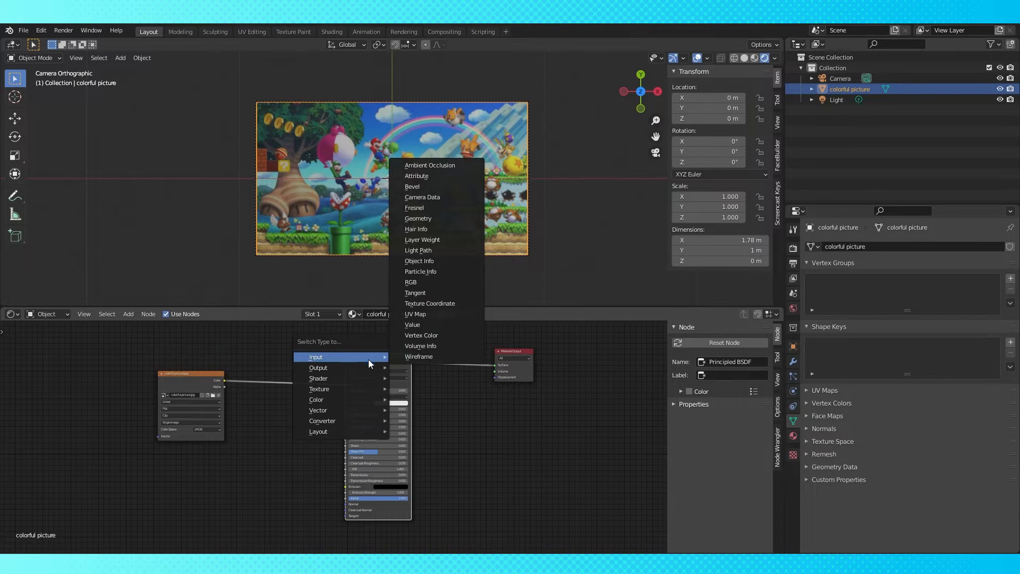
{"action": "left_click", "coordinate": [417, 197]}
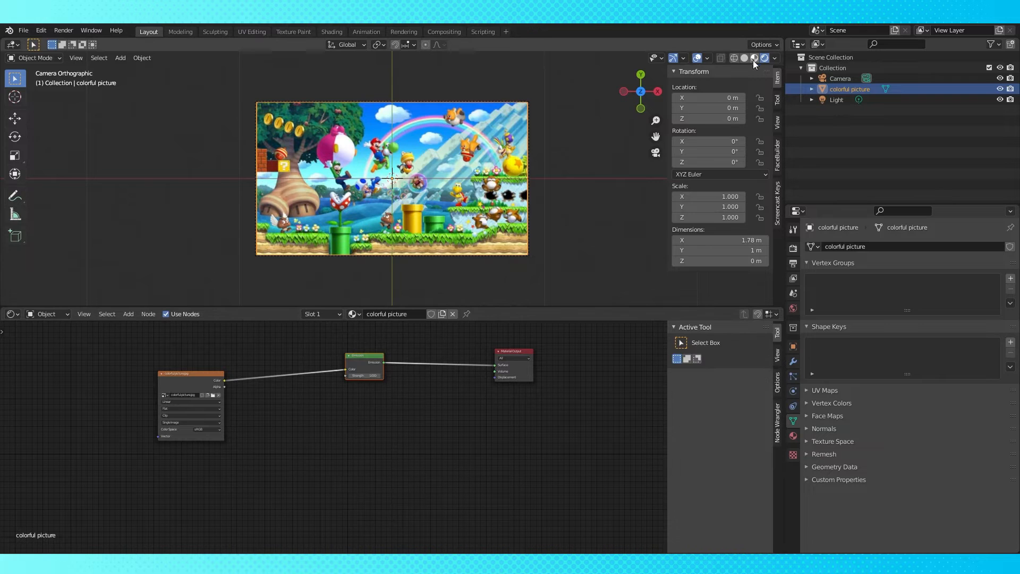
Rearrange the Emission and Image Texture nodes
{"action": "left_click_drag", "start_coordinate": [378, 355], "coordinate": [403, 362]}
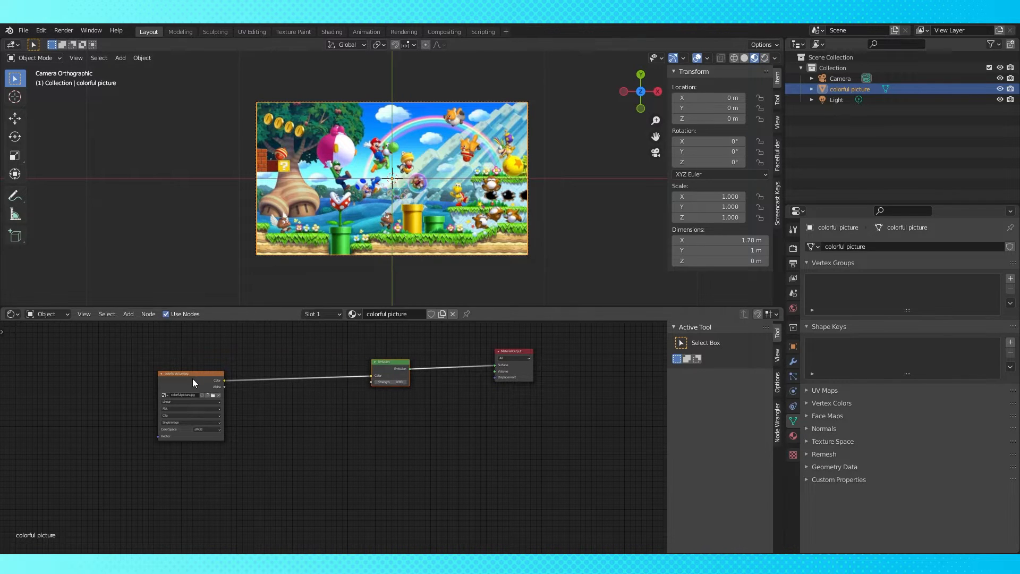
{"action": "left_click_drag", "start_coordinate": [192, 380], "coordinate": [290, 377]}
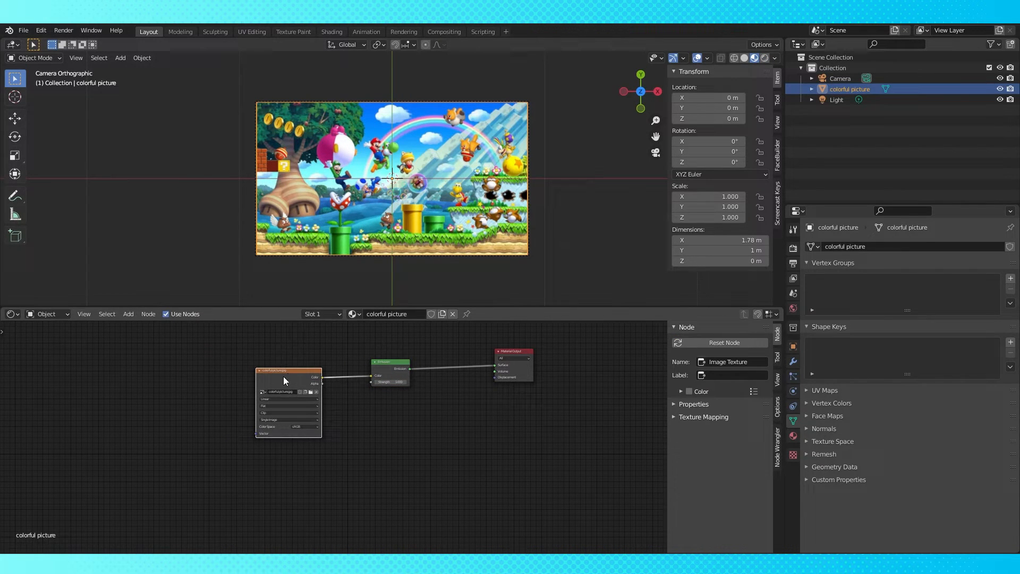
{"action": "left_click_drag", "start_coordinate": [282, 372], "coordinate": [313, 370]}
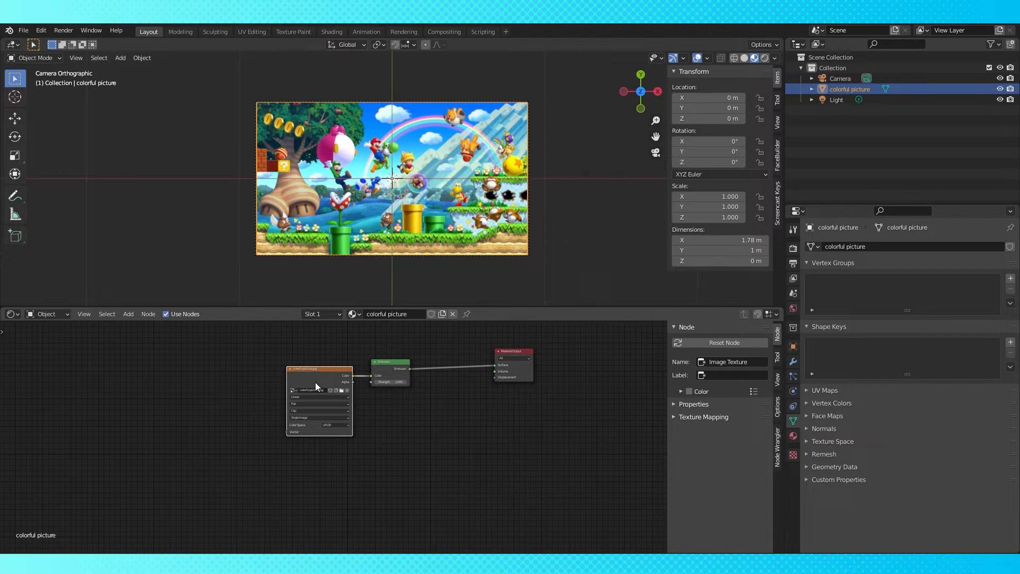
Add Texture Coordinate and Mapping nodes to the Image Texture and arrange them
{"action": "key", "text": "ctrl+t"}
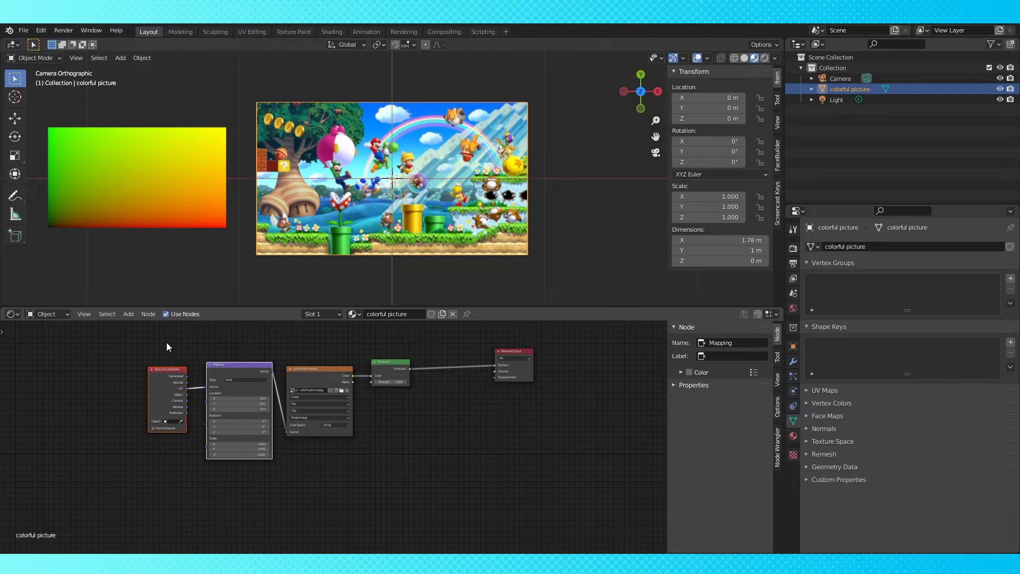
{"action": "left_click_drag", "start_coordinate": [240, 365], "coordinate": [138, 376]}
{"action": "middle_click_drag", "start_coordinate": [273, 370], "coordinate": [419, 374]}
{"action": "left_click_drag", "start_coordinate": [289, 385], "coordinate": [178, 392]}
{"action": "middle_click_drag", "start_coordinate": [276, 455], "coordinate": [340, 445]}
Insert a Separate XYZ node between the Mapping and Image Texture nodes
{"action": "key", "text": "shift+a"}
{"action": "mouse_move", "coordinate": [296, 519]}
{"action": "left_click", "coordinate": [406, 483]}
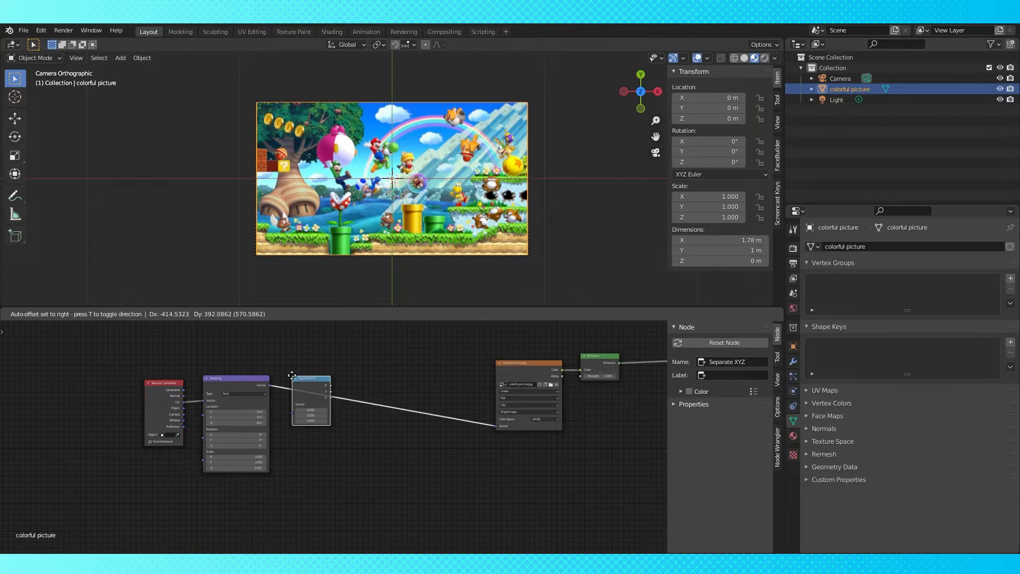
{"action": "left_click", "coordinate": [292, 375]}
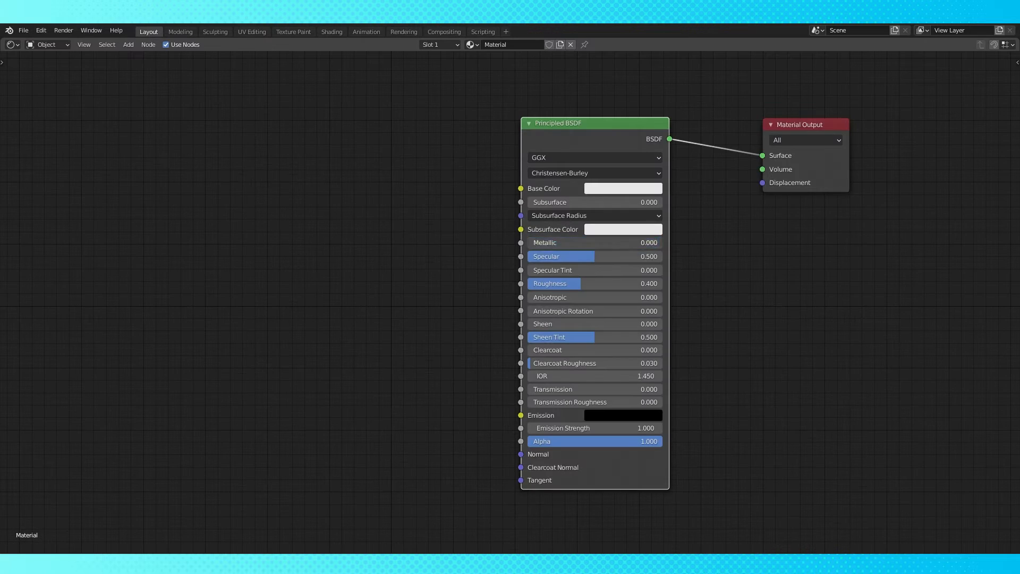
Drag several Principled BSDF sliders, including Specular, Roughness, Sheen and Clearcoat, up to 1.000
{"action": "left_click_drag", "start_coordinate": [584, 256], "coordinate": [659, 270]}
{"action": "left_click_drag", "start_coordinate": [584, 283], "coordinate": [658, 283]}
{"action": "left_click_drag", "start_coordinate": [565, 297], "coordinate": [621, 297]}
{"action": "left_click_drag", "start_coordinate": [584, 311], "coordinate": [659, 324]}
{"action": "left_click_drag", "start_coordinate": [585, 337], "coordinate": [658, 337]}
{"action": "left_click_drag", "start_coordinate": [584, 350], "coordinate": [664, 351]}
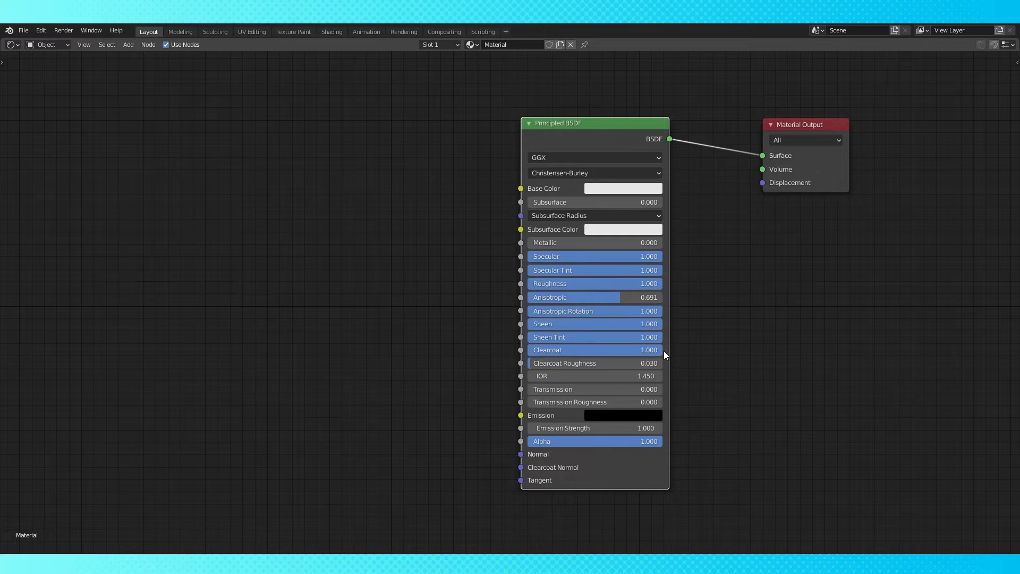
{"action": "left_click_drag", "start_coordinate": [584, 363], "coordinate": [659, 363]}
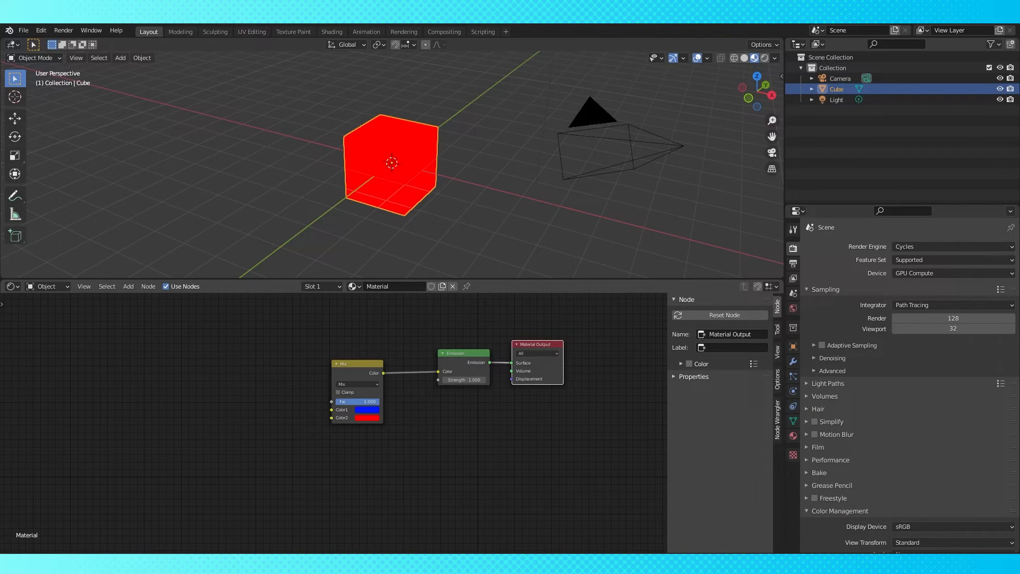
Add an Image Texture with the mushroom image and connect its color to the Mix node's factor
{"action": "left_click_drag", "start_coordinate": [367, 401], "coordinate": [379, 401]}
{"action": "key", "text": "shift+a"}
{"action": "mouse_move", "coordinate": [217, 477]}
{"action": "left_click", "coordinate": [254, 381]}
{"action": "left_click", "coordinate": [162, 373]}
{"action": "left_click", "coordinate": [242, 404]}
{"action": "left_click_drag", "start_coordinate": [257, 384], "coordinate": [332, 402]}
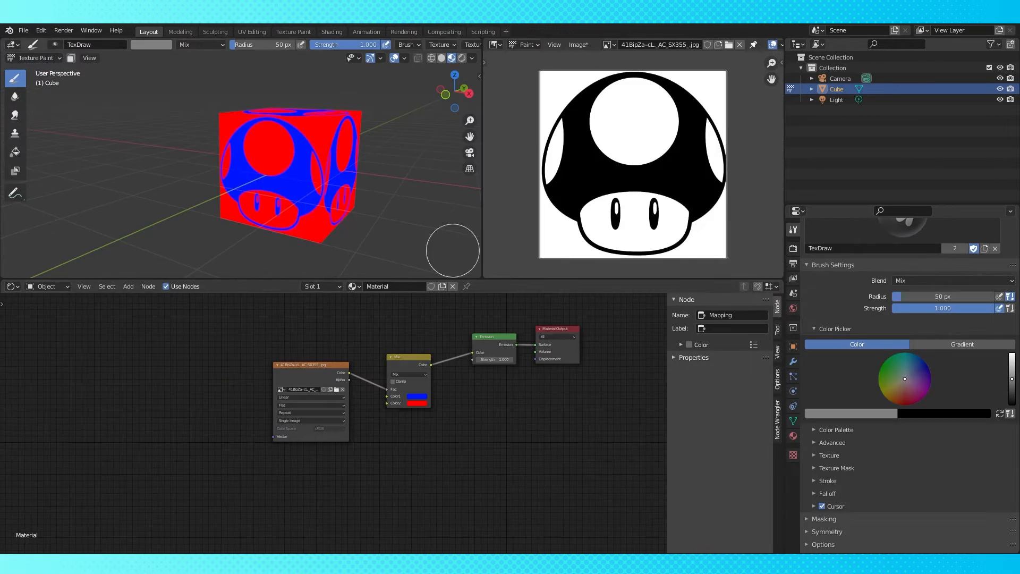
Paint a stroke over the mushroom's cap and set the brush color to white
{"action": "mouse_move", "coordinate": [611, 109]}
{"action": "left_mouse_down"}
{"action": "mouse_move", "coordinate": [614, 132]}
{"action": "mouse_move", "coordinate": [636, 131]}
{"action": "left_mouse_up"}
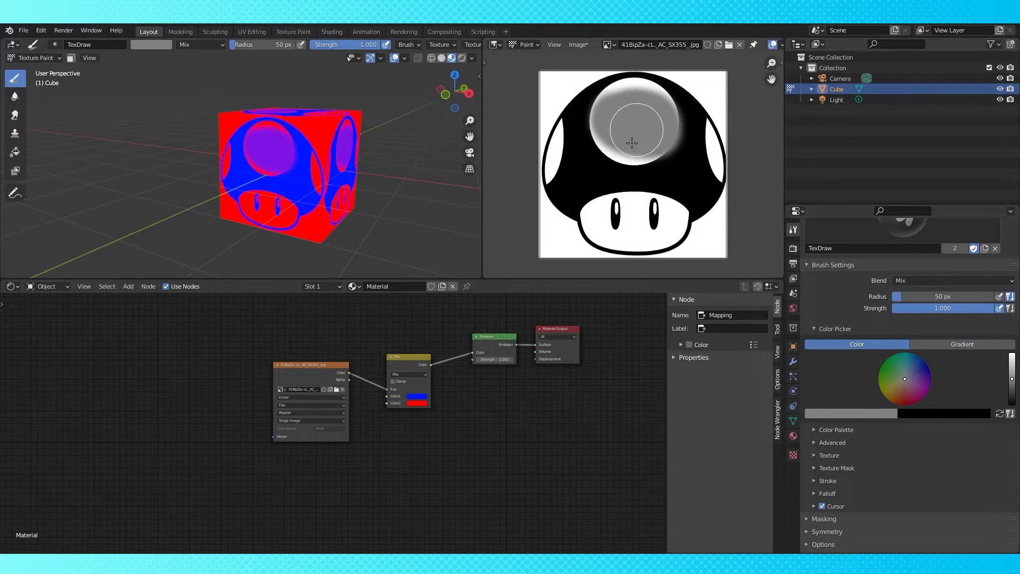
{"action": "left_click_drag", "start_coordinate": [523, 244], "coordinate": [757, 248]}
{"action": "left_click", "coordinate": [867, 413]}
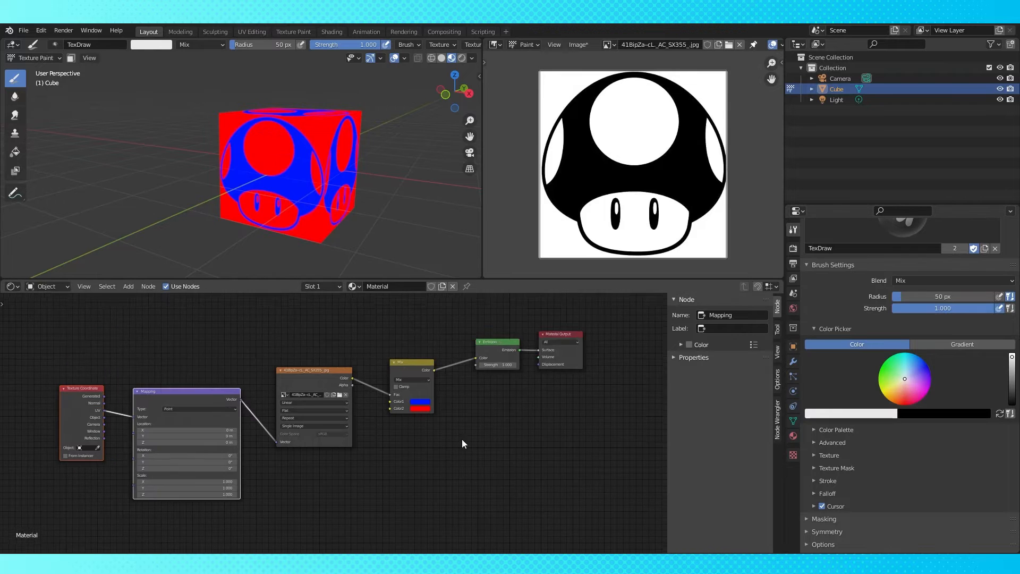
Move the mushroom Image Texture node and duplicate it below the Texture Coordinate node
{"action": "mouse_move", "coordinate": [184, 487]}
{"action": "left_mouse_down"}
{"action": "mouse_move", "coordinate": [266, 488]}
{"action": "mouse_move", "coordinate": [181, 487]}
{"action": "left_mouse_up"}
{"action": "key", "text": "ctrl+z"}
{"action": "scroll", "coordinate": [330, 478], "scroll_direction": "up", "scroll_amount": 2}
{"action": "middle_click_drag", "start_coordinate": [324, 398], "coordinate": [441, 359]}
{"action": "left_click", "coordinate": [433, 328]}
{"action": "key", "text": "shift+d"}
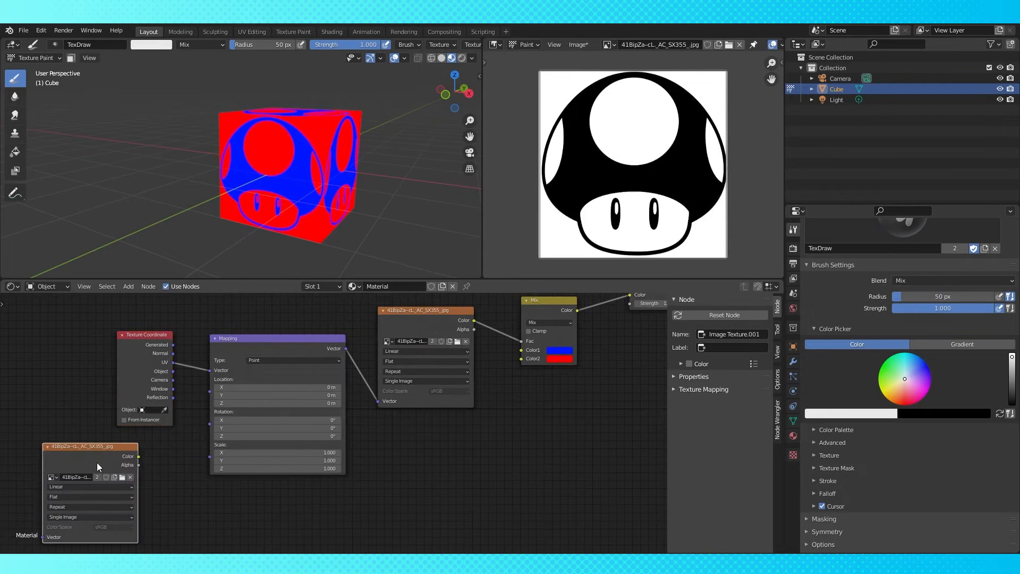
{"action": "left_click_drag", "start_coordinate": [212, 457], "coordinate": [211, 457]}
{"action": "scroll", "coordinate": [325, 227], "scroll_direction": "up", "scroll_amount": 5}
{"action": "middle_click_drag", "start_coordinate": [326, 228], "coordinate": [298, 223]}
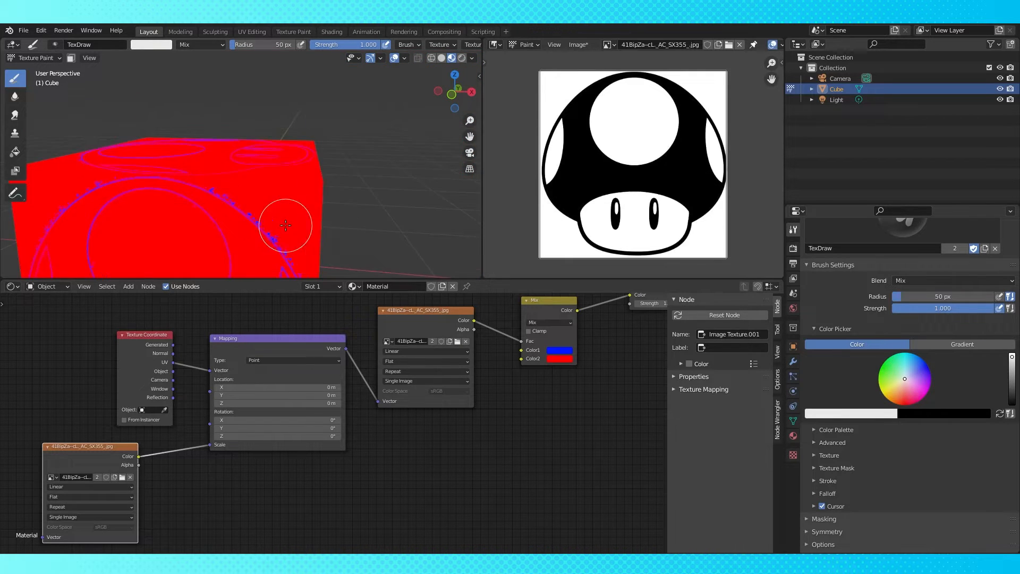
Paint two more strokes across the cube's texture in the viewport
{"action": "scroll", "coordinate": [311, 204], "scroll_direction": "up", "scroll_amount": 4}
{"action": "middle_click_drag", "start_coordinate": [373, 179], "coordinate": [365, 183]}
{"action": "scroll", "coordinate": [364, 182], "scroll_direction": "down", "scroll_amount": 10}
{"action": "middle_click_drag", "start_coordinate": [280, 216], "coordinate": [309, 164], "text": "shift"}
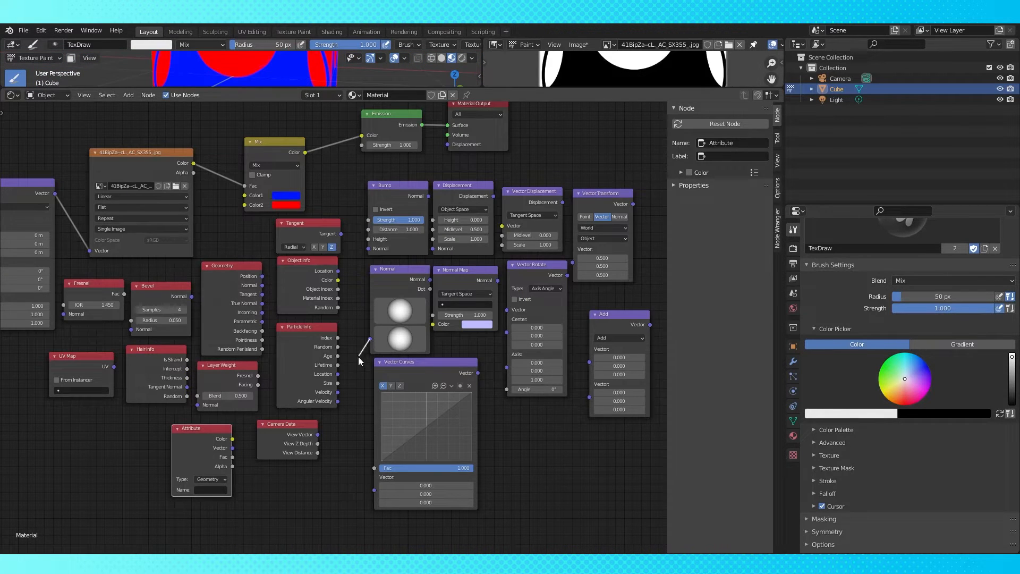
{"action": "left_click_drag", "start_coordinate": [478, 373], "coordinate": [507, 355]}
{"action": "left_click_drag", "start_coordinate": [590, 362], "coordinate": [633, 204]}
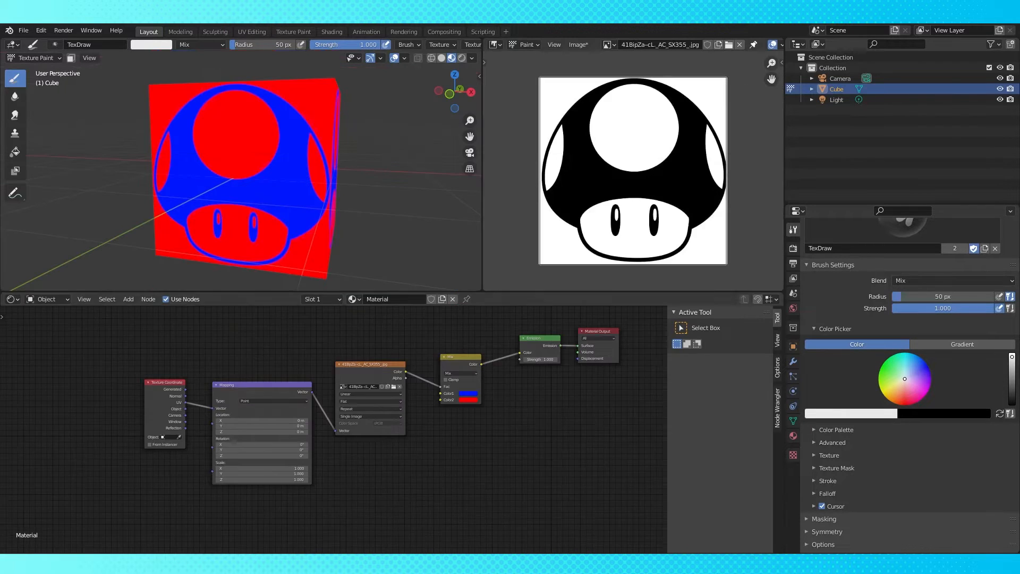
{"action": "scroll", "coordinate": [259, 377], "scroll_direction": "up", "scroll_amount": 3}
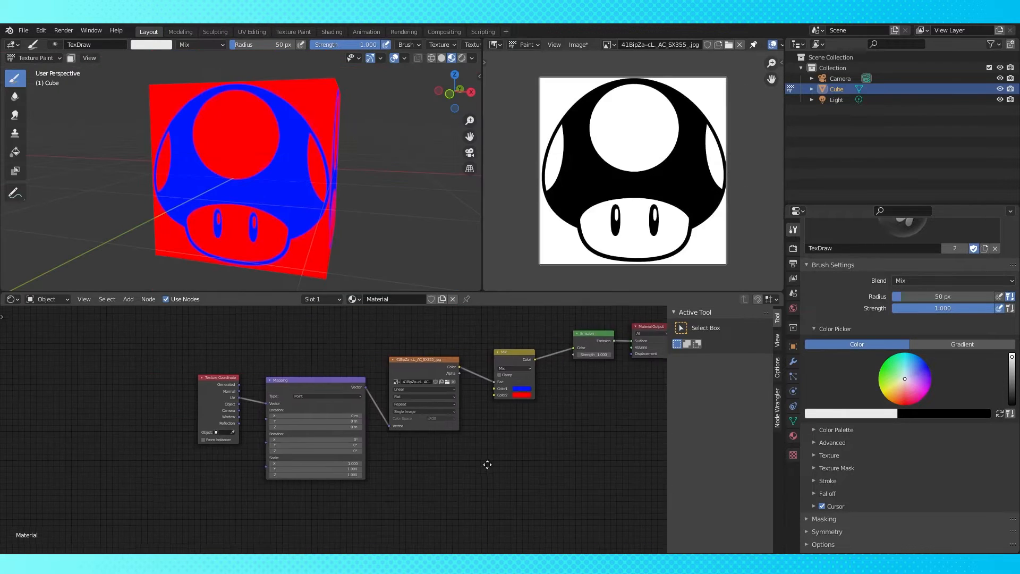
Adjust the Mapping node's location offsets to shift the mushroom texture across the cube
{"action": "left_click_drag", "start_coordinate": [315, 406], "coordinate": [458, 460]}
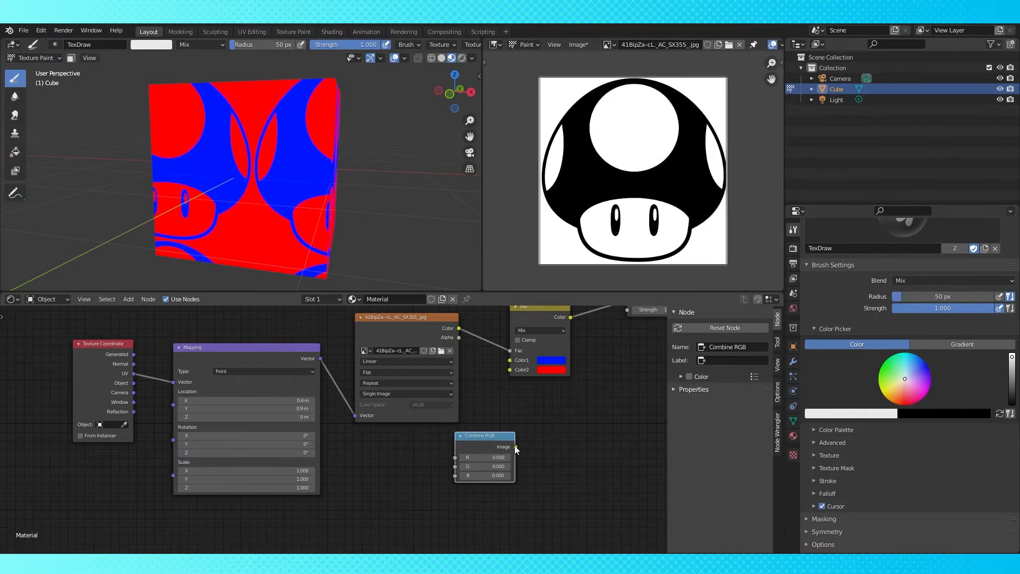
{"action": "left_click_drag", "start_coordinate": [514, 447], "coordinate": [510, 360]}
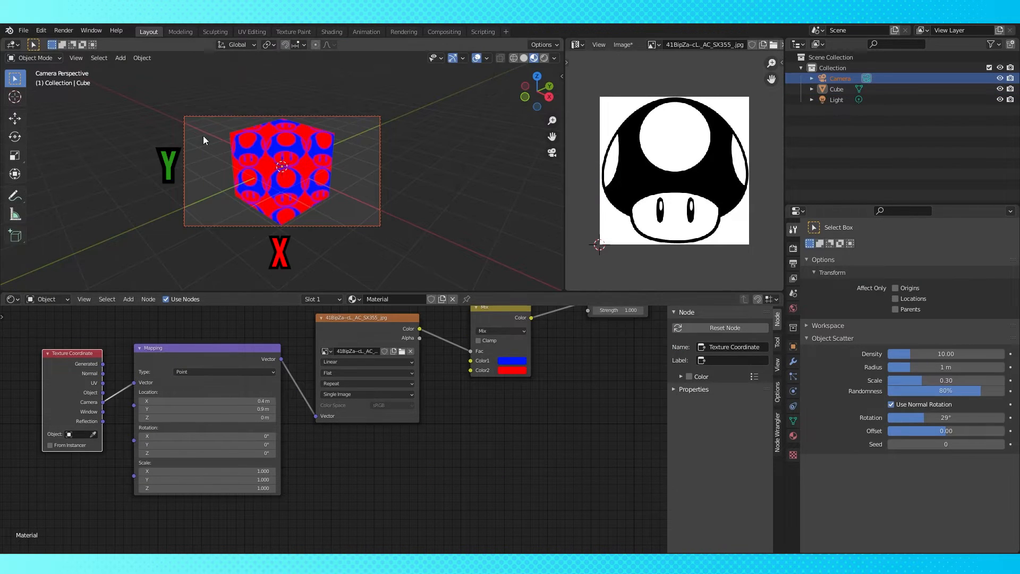
{"action": "scroll", "coordinate": [314, 201], "scroll_direction": "up", "scroll_amount": 5}
{"action": "left_click", "coordinate": [248, 402]}
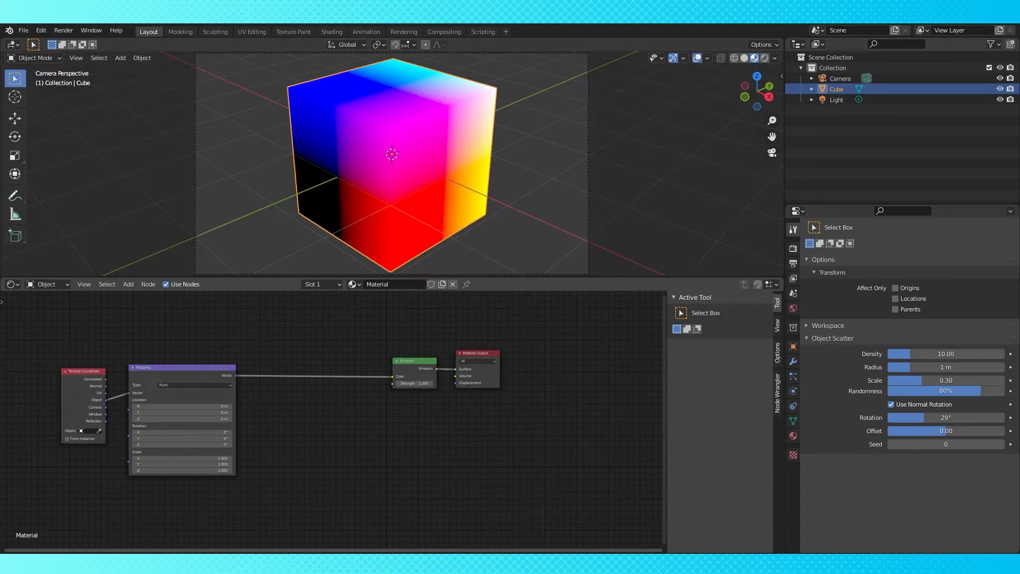
Add a Separate XYZ node after the Mapping node and connect its Z output to the Emission color
{"action": "key", "text": "shift+a"}
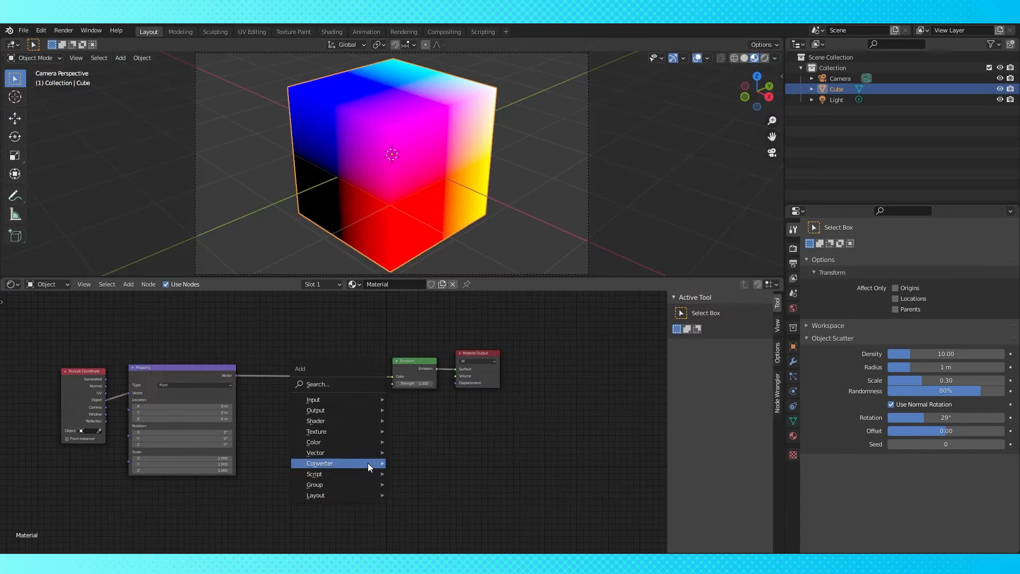
{"action": "mouse_move", "coordinate": [368, 463]}
{"action": "left_click", "coordinate": [417, 442]}
{"action": "left_click", "coordinate": [274, 359]}
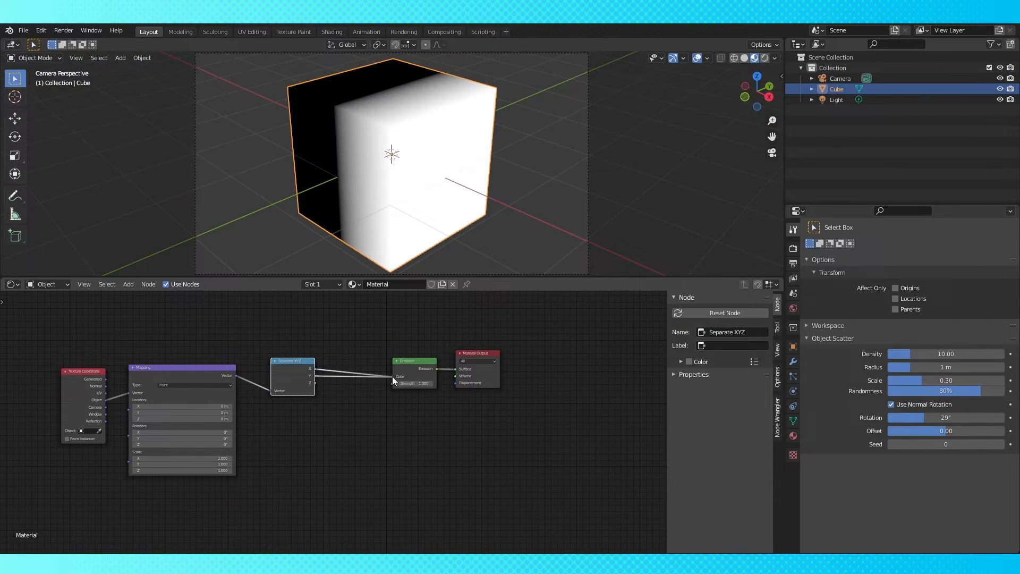
{"action": "left_click_drag", "start_coordinate": [393, 378], "coordinate": [393, 374]}
{"action": "left_click_drag", "start_coordinate": [315, 383], "coordinate": [393, 376]}
Add a Combine XYZ node between the Separate XYZ node and the Emission node
{"action": "key", "text": "shift+a"}
{"action": "mouse_move", "coordinate": [327, 432]}
{"action": "left_click", "coordinate": [403, 348]}
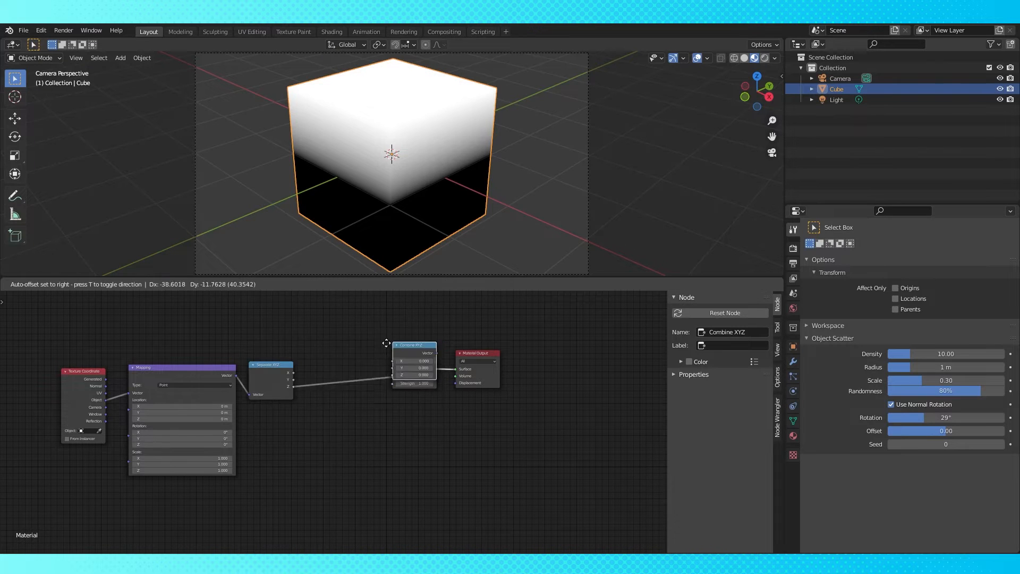
{"action": "left_click", "coordinate": [316, 350]}
{"action": "left_click_drag", "start_coordinate": [294, 380], "coordinate": [322, 368]}
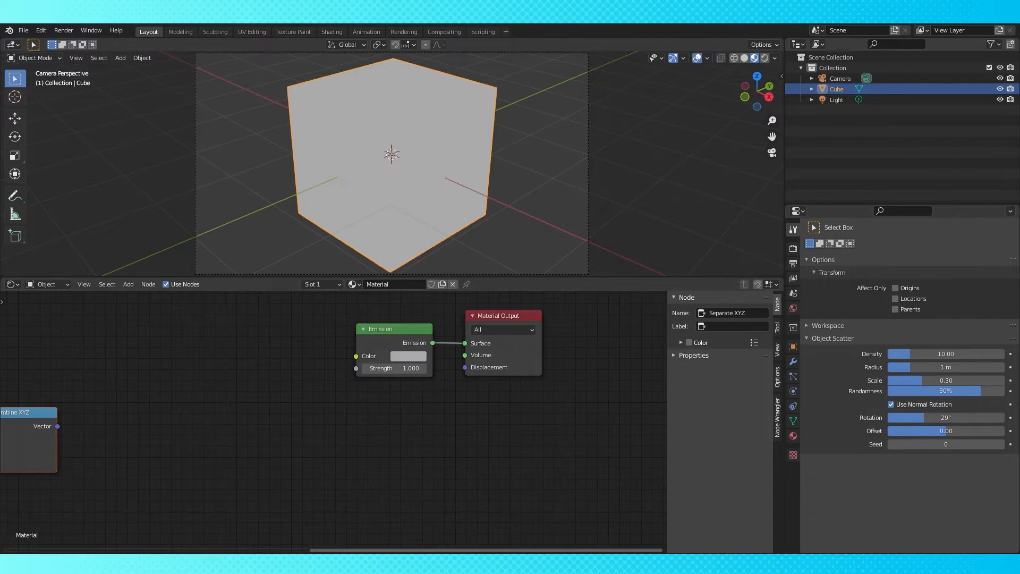
Raise the Emission color's value in its color picker, comparing the RGB and HSV readings
{"action": "left_click", "coordinate": [419, 357]}
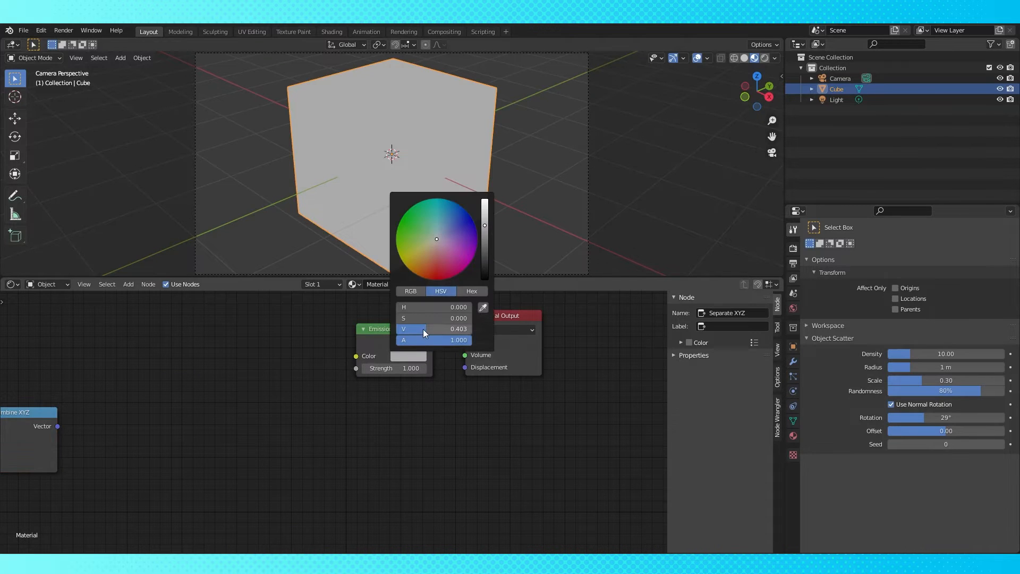
{"action": "left_click", "coordinate": [416, 292]}
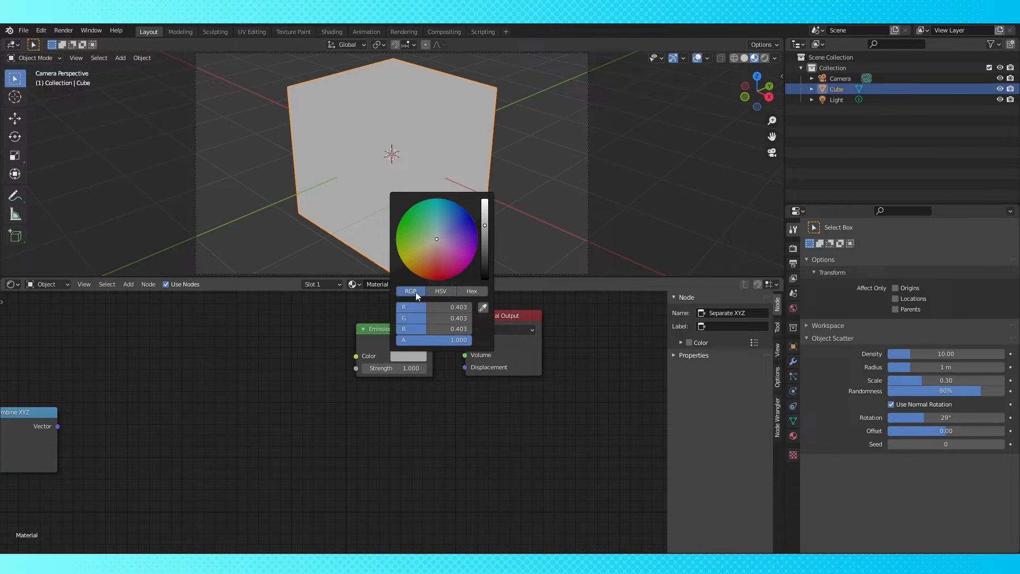
{"action": "left_click", "coordinate": [436, 291]}
{"action": "left_click_drag", "start_coordinate": [428, 331], "coordinate": [472, 327]}
{"action": "left_click", "coordinate": [407, 289]}
{"action": "left_click", "coordinate": [438, 292]}
{"action": "left_click", "coordinate": [414, 291]}
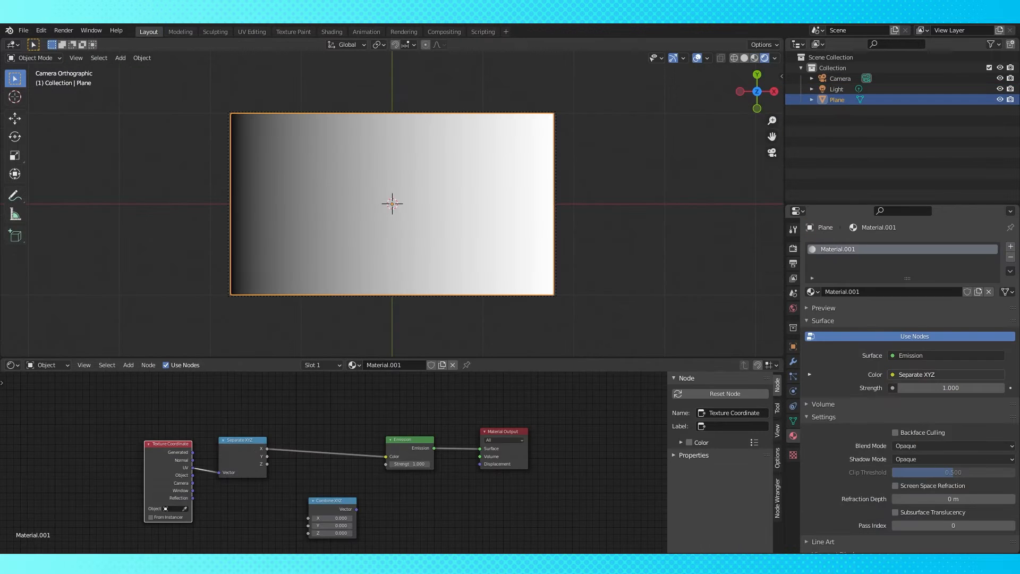
Connect the Separate XYZ Y and then X outputs to the Emission color to preview each gradient
{"action": "key", "text": "g"}
{"action": "left_click", "coordinate": [265, 461]}
{"action": "left_click_drag", "start_coordinate": [251, 455], "coordinate": [385, 456]}
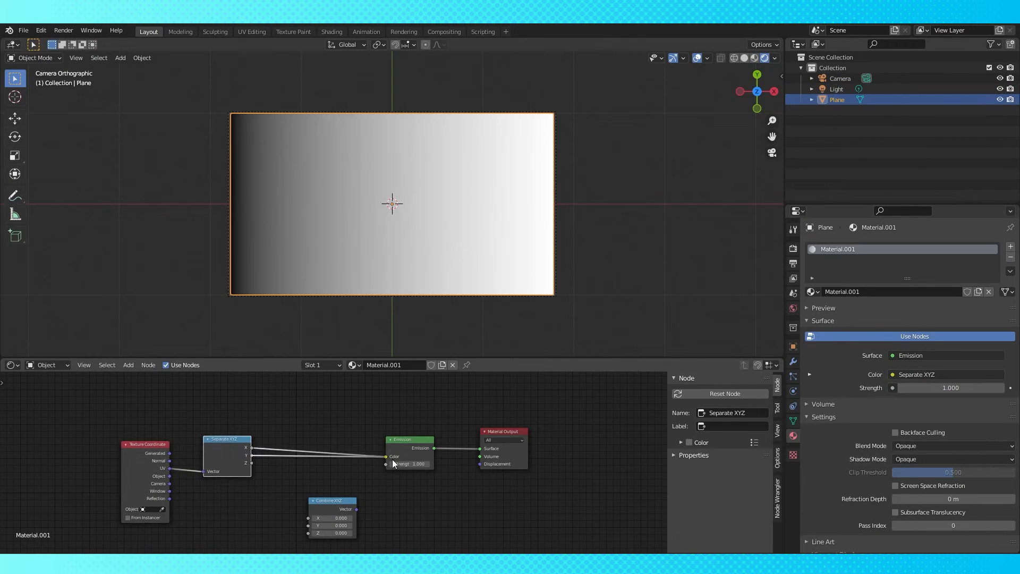
{"action": "left_click_drag", "start_coordinate": [252, 447], "coordinate": [369, 450]}
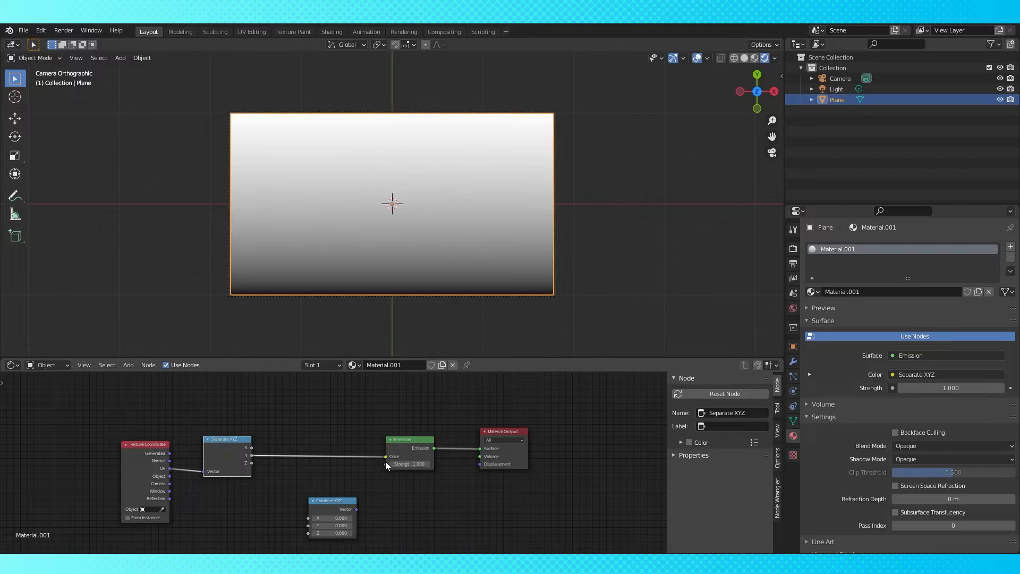
{"action": "left_click_drag", "start_coordinate": [251, 448], "coordinate": [385, 456]}
Move the Combine XYZ node into the chain, wiring Separate X and Y into it and its vector to Emission
{"action": "left_click", "coordinate": [329, 506]}
{"action": "left_click_drag", "start_coordinate": [329, 506], "coordinate": [268, 462]}
{"action": "mouse_move", "coordinate": [251, 463]}
{"action": "left_mouse_down"}
{"action": "mouse_move", "coordinate": [310, 476]}
{"action": "mouse_move", "coordinate": [266, 468]}
{"action": "left_mouse_up"}
{"action": "left_click_drag", "start_coordinate": [251, 455], "coordinate": [310, 467]}
{"action": "mouse_move", "coordinate": [311, 467]}
{"action": "left_mouse_down"}
{"action": "mouse_move", "coordinate": [269, 456]}
{"action": "mouse_move", "coordinate": [310, 468]}
{"action": "mouse_move", "coordinate": [310, 459]}
{"action": "left_mouse_up"}
{"action": "left_click_drag", "start_coordinate": [251, 449], "coordinate": [310, 467]}
{"action": "left_click_drag", "start_coordinate": [330, 448], "coordinate": [336, 439]}
{"action": "left_click", "coordinate": [405, 442]}
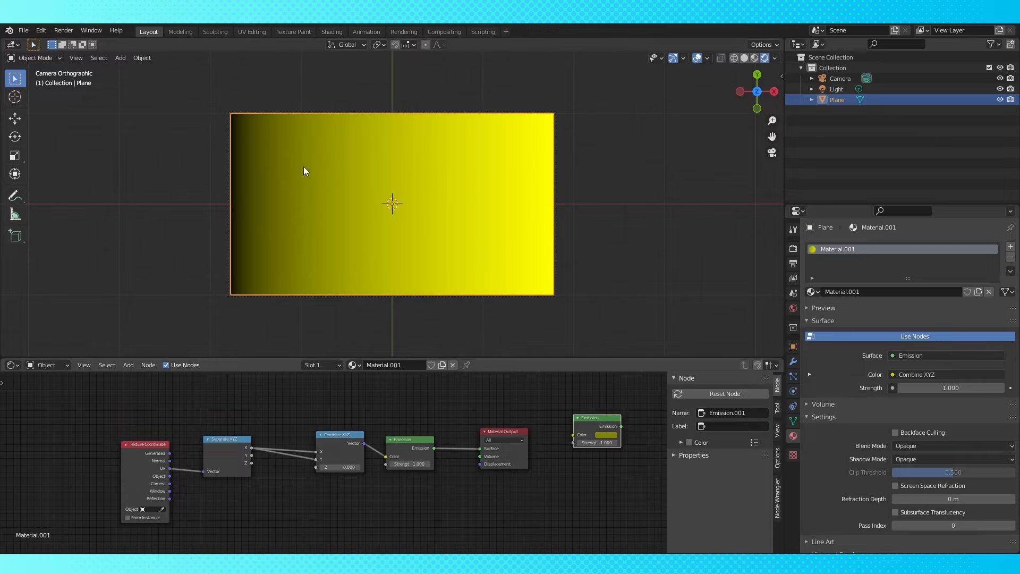
Inspect the second Emission node's color values in its color picker
{"action": "left_click", "coordinate": [606, 435]}
{"action": "left_click", "coordinate": [653, 405]}
{"action": "left_click", "coordinate": [526, 250]}
{"action": "left_click", "coordinate": [605, 434]}
{"action": "left_click", "coordinate": [653, 404]}
{"action": "left_click", "coordinate": [383, 231]}
{"action": "left_click", "coordinate": [607, 434]}
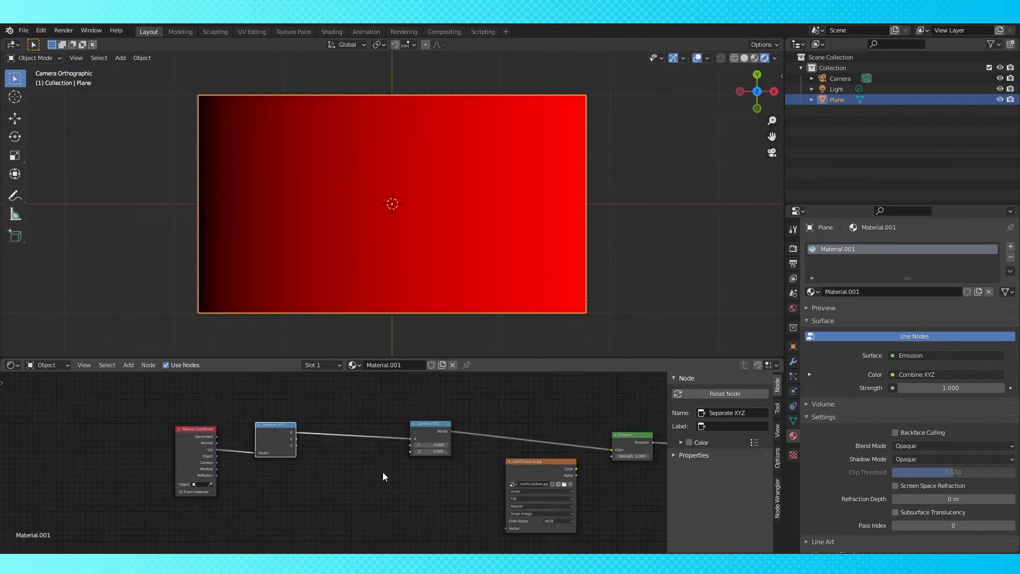
Route the Combine XYZ vector into the image texture so the colorful picture shows on the plane
{"action": "scroll", "coordinate": [382, 471], "scroll_direction": "up", "scroll_amount": 3}
{"action": "left_click", "coordinate": [352, 453]}
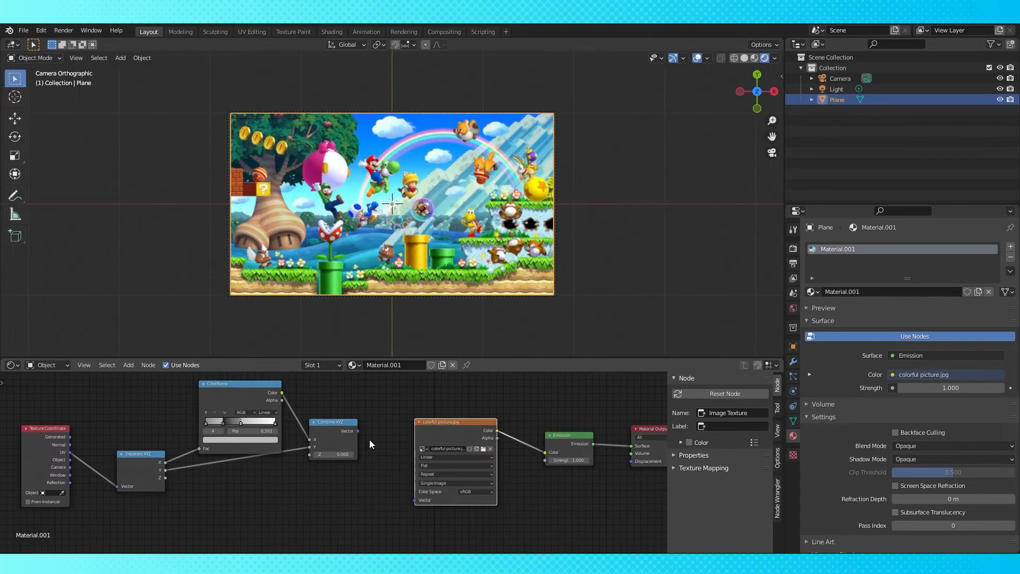
{"action": "left_click_drag", "start_coordinate": [357, 430], "coordinate": [415, 500]}
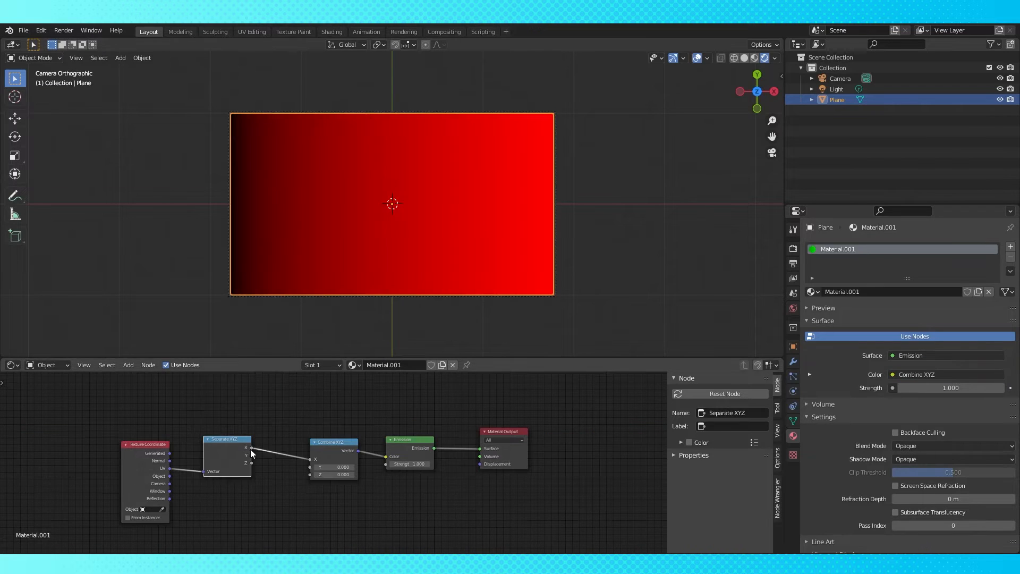
{"action": "left_click_drag", "start_coordinate": [252, 451], "coordinate": [310, 467]}
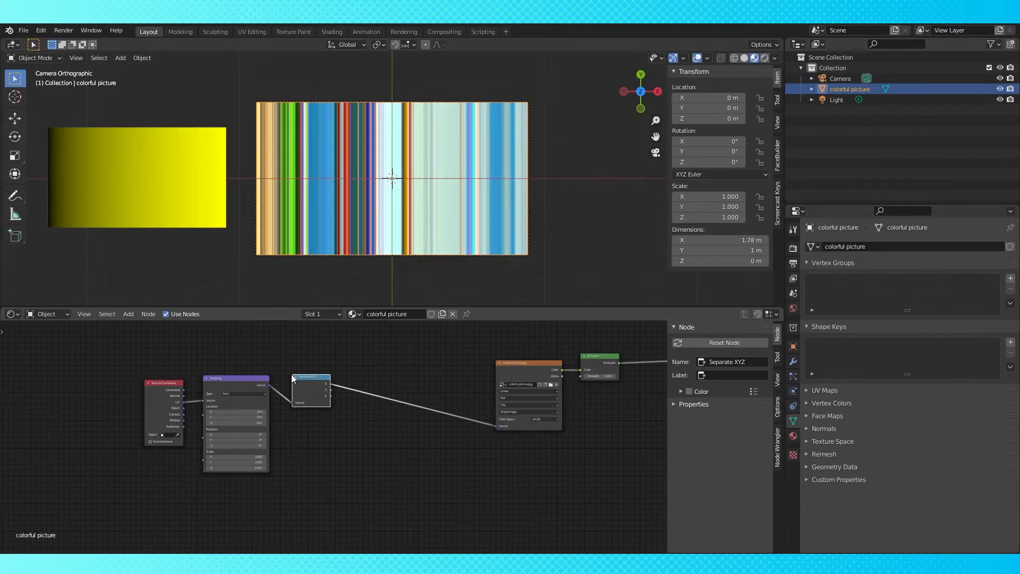
Select the coordinate nodes and move them left to make room before the image texture
{"action": "left_click_drag", "start_coordinate": [158, 356], "coordinate": [322, 426]}
{"action": "key", "text": "g"}
{"action": "left_click", "coordinate": [214, 431]}
{"action": "left_click", "coordinate": [301, 416]}
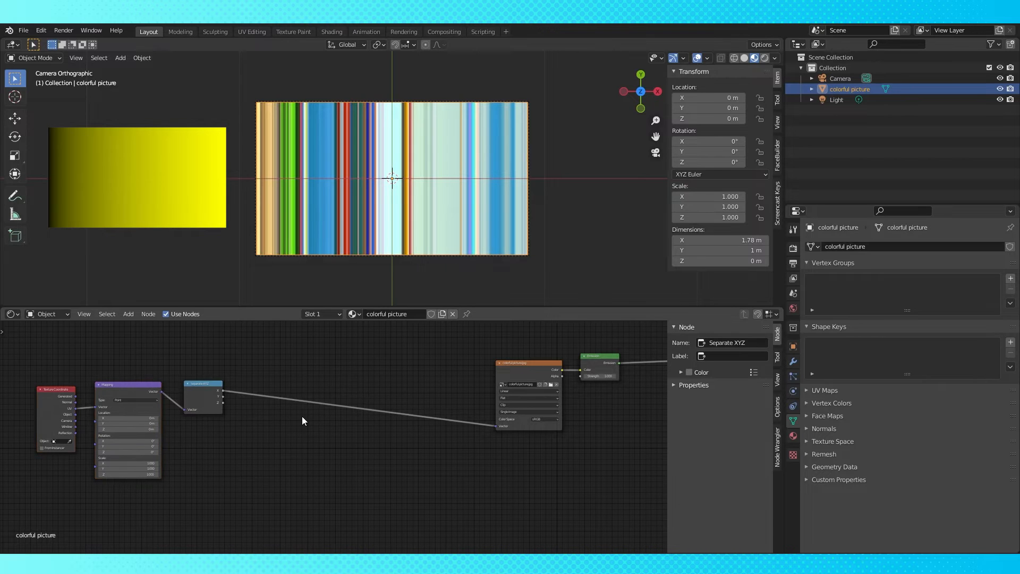
Add a Combine XYZ node onto the link between Separate XYZ and the image texture
{"action": "key", "text": "shift+a"}
{"action": "mouse_move", "coordinate": [342, 431]}
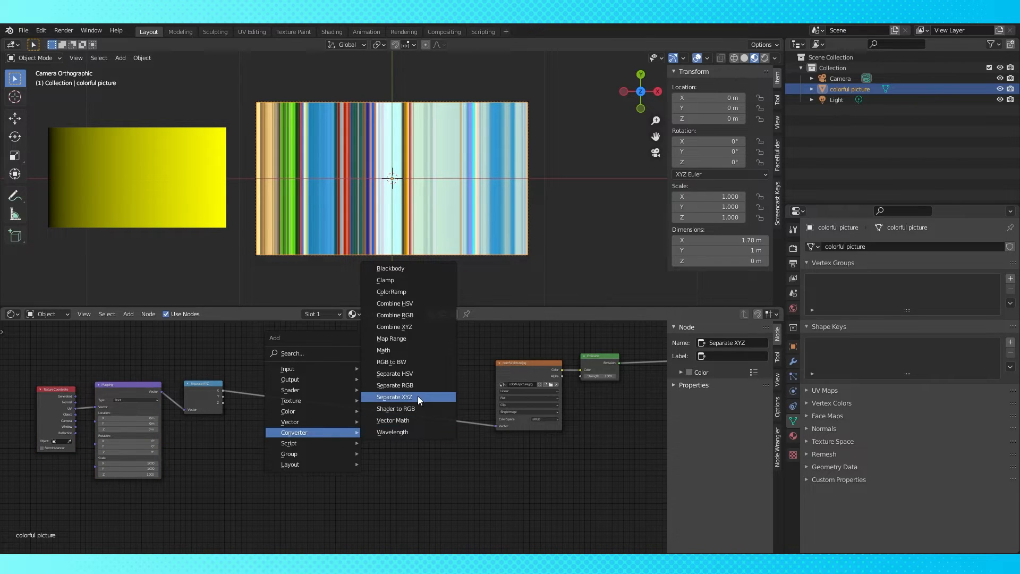
{"action": "left_click", "coordinate": [403, 326]}
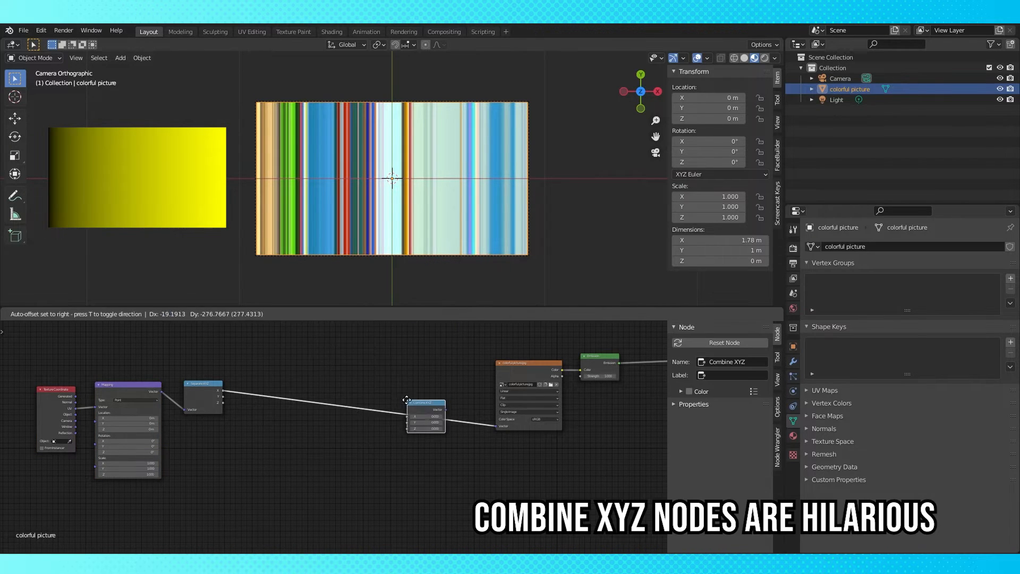
{"action": "left_click", "coordinate": [427, 390]}
Add a Math node between Separate XYZ and Combine XYZ and set its operation to Round
{"action": "key", "text": "shift+a"}
{"action": "mouse_move", "coordinate": [276, 419]}
{"action": "left_click", "coordinate": [340, 345]}
{"action": "left_click", "coordinate": [308, 385]}
{"action": "left_click", "coordinate": [316, 395]}
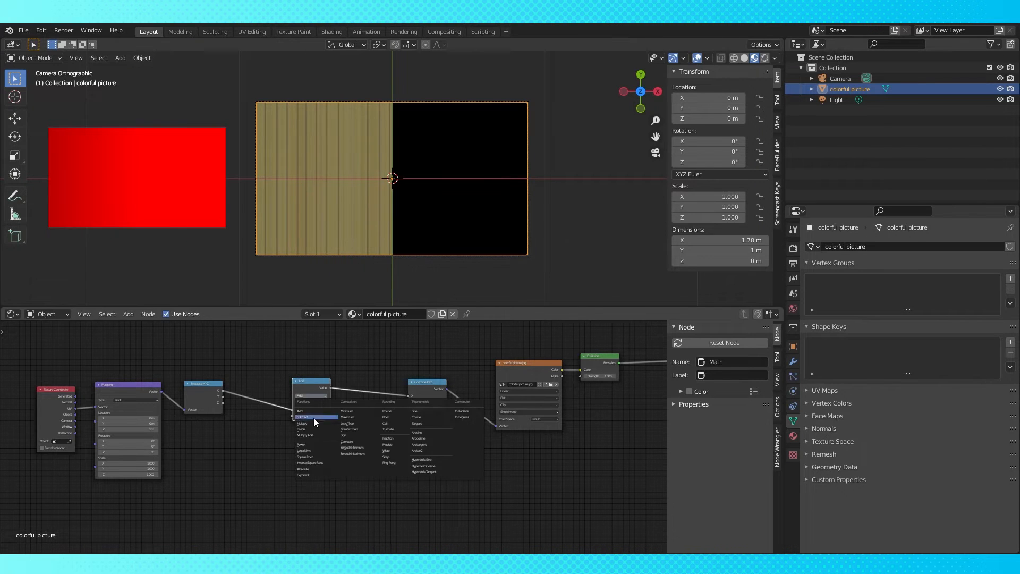
{"action": "left_click", "coordinate": [387, 411]}
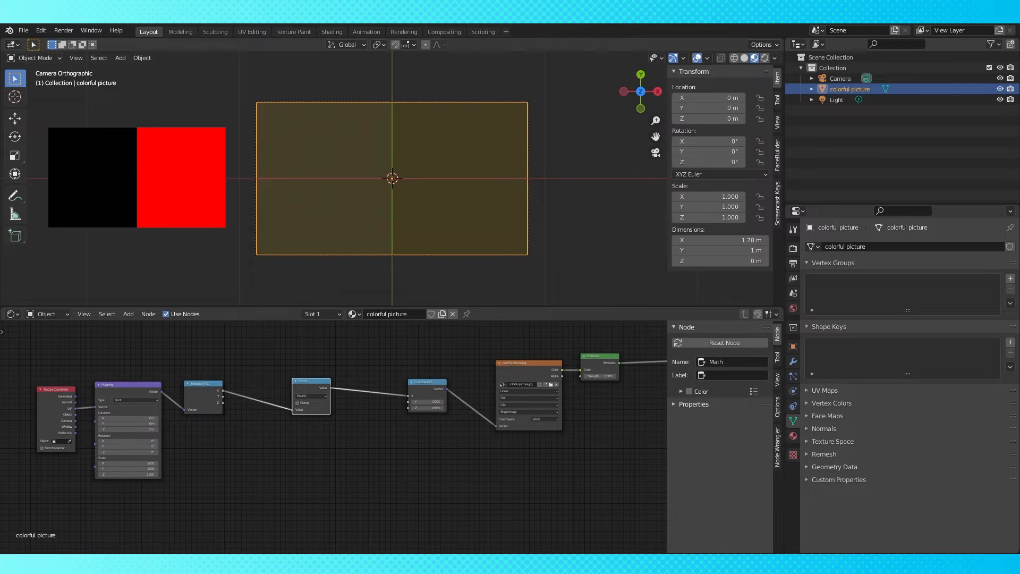
Wire the Separate X output through the Round node into the Combine XYZ X input
{"action": "scroll", "coordinate": [357, 438], "scroll_direction": "up", "scroll_amount": 2}
{"action": "middle_click_drag", "start_coordinate": [357, 439], "coordinate": [429, 460]}
{"action": "scroll", "coordinate": [297, 467], "scroll_direction": "down", "scroll_amount": 1}
{"action": "middle_click_drag", "start_coordinate": [298, 468], "coordinate": [330, 453]}
{"action": "left_click_drag", "start_coordinate": [391, 382], "coordinate": [406, 381]}
Add another Math node and set its operation to Multiply
{"action": "key", "text": "shift+a"}
{"action": "mouse_move", "coordinate": [373, 467]}
{"action": "left_click", "coordinate": [416, 383]}
{"action": "left_click", "coordinate": [330, 445]}
{"action": "left_click", "coordinate": [347, 461]}
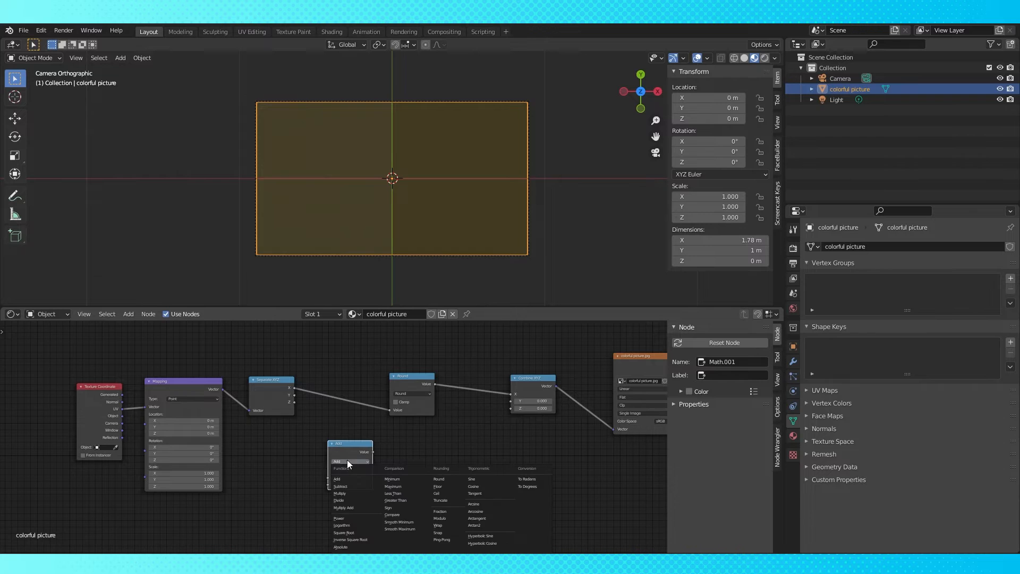
{"action": "left_click", "coordinate": [361, 493]}
Duplicate the Multiply node and set the copy's operation to Divide
{"action": "key", "text": "shift+d"}
{"action": "left_click", "coordinate": [433, 454]}
{"action": "left_click", "coordinate": [430, 460]}
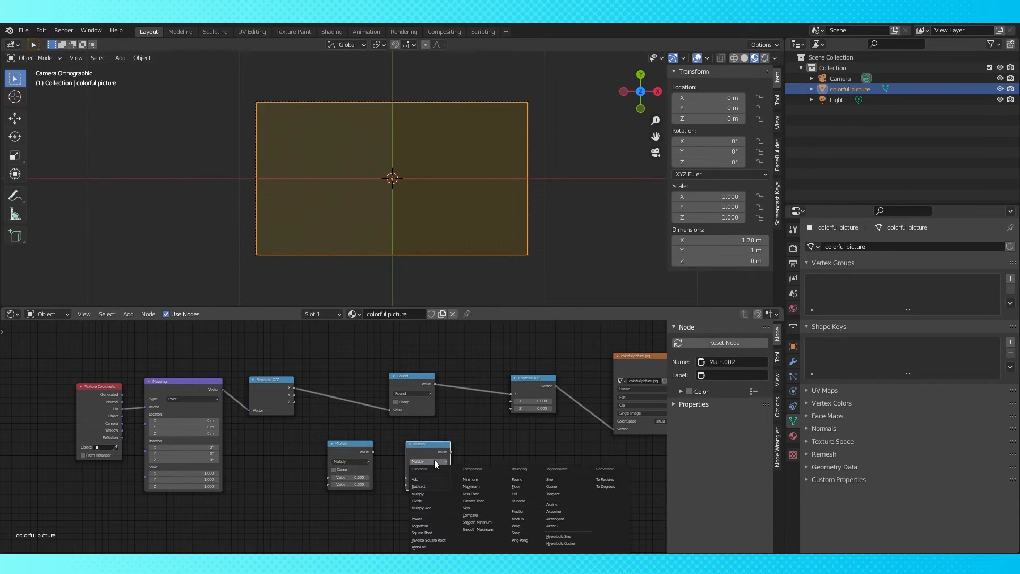
{"action": "left_click", "coordinate": [418, 501]}
Insert the Multiply node before the Round node and the Divide node after it
{"action": "left_click_drag", "start_coordinate": [345, 449], "coordinate": [340, 395]}
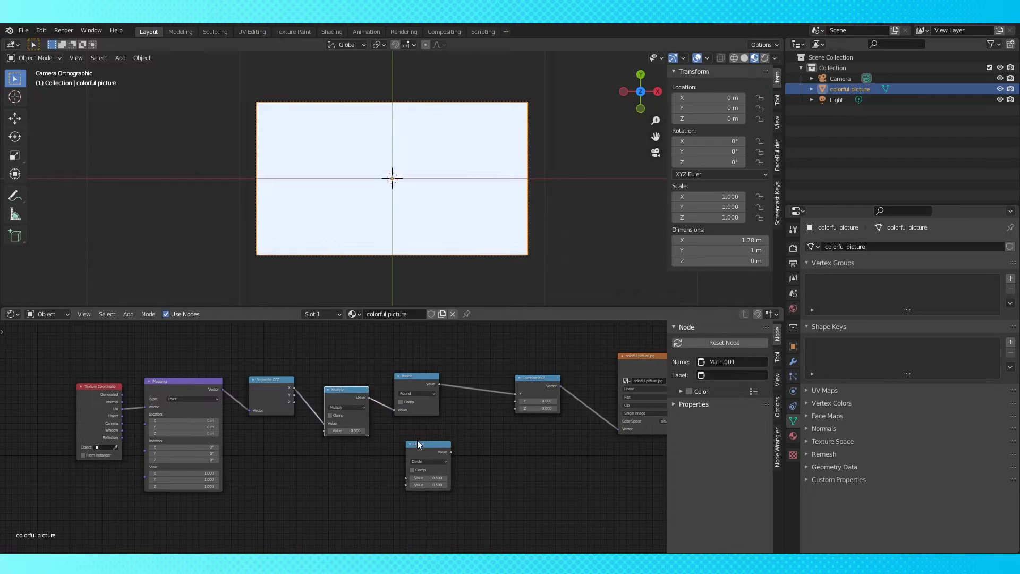
{"action": "left_click_drag", "start_coordinate": [425, 448], "coordinate": [483, 378]}
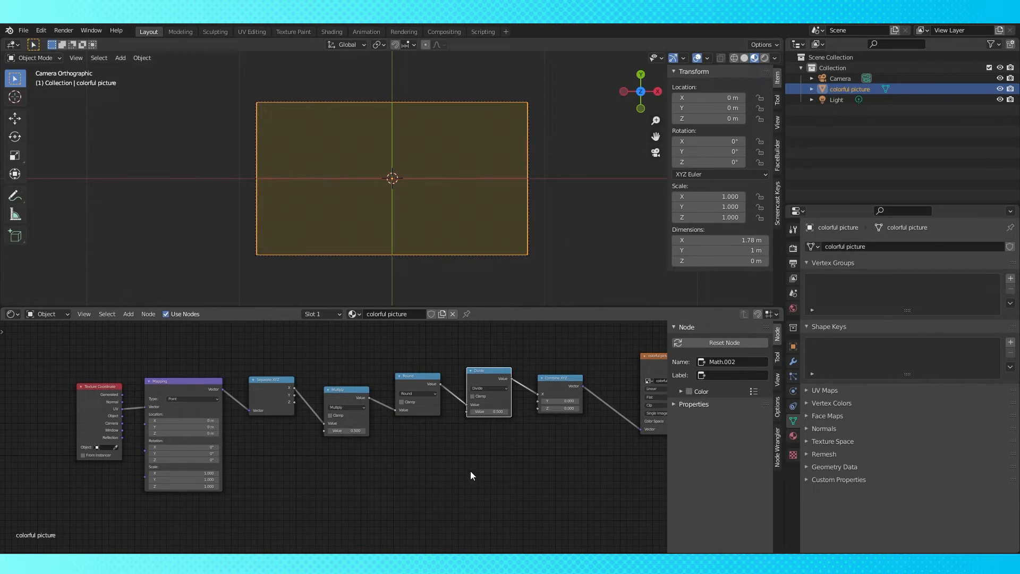
{"action": "left_click_drag", "start_coordinate": [416, 383], "coordinate": [416, 374]}
Set the Multiply value and the Divide value both to 10
{"action": "left_click", "coordinate": [355, 431]}
{"action": "type", "text": "10"}
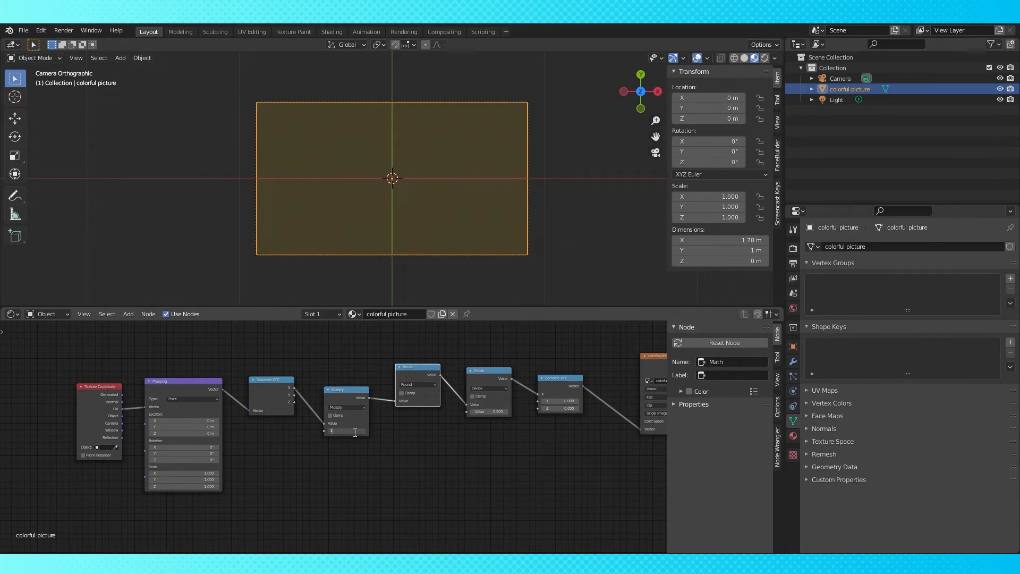
{"action": "key", "text": "Return"}
{"action": "left_click", "coordinate": [499, 412]}
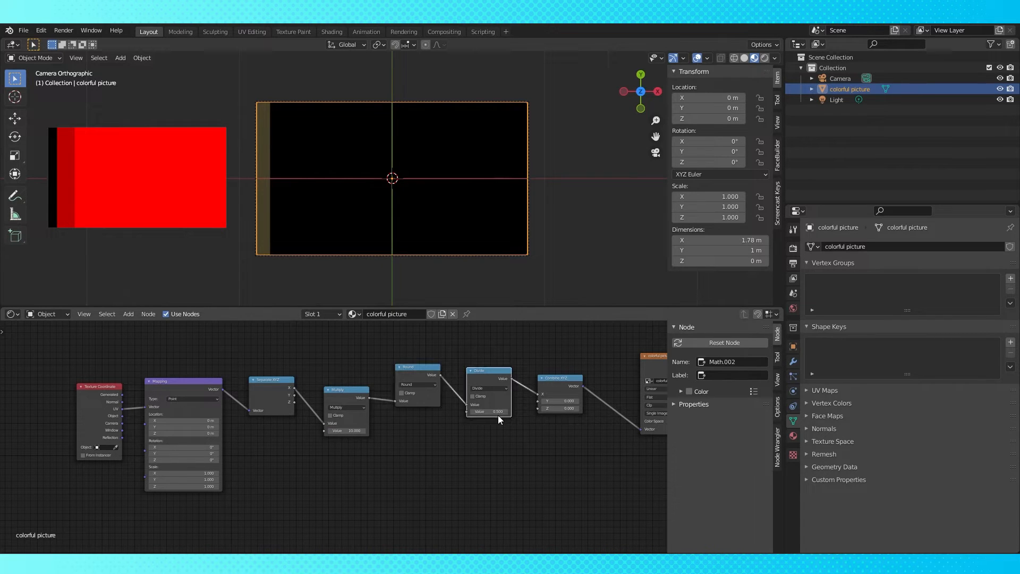
{"action": "type", "text": "10"}
{"action": "key", "text": "Return"}
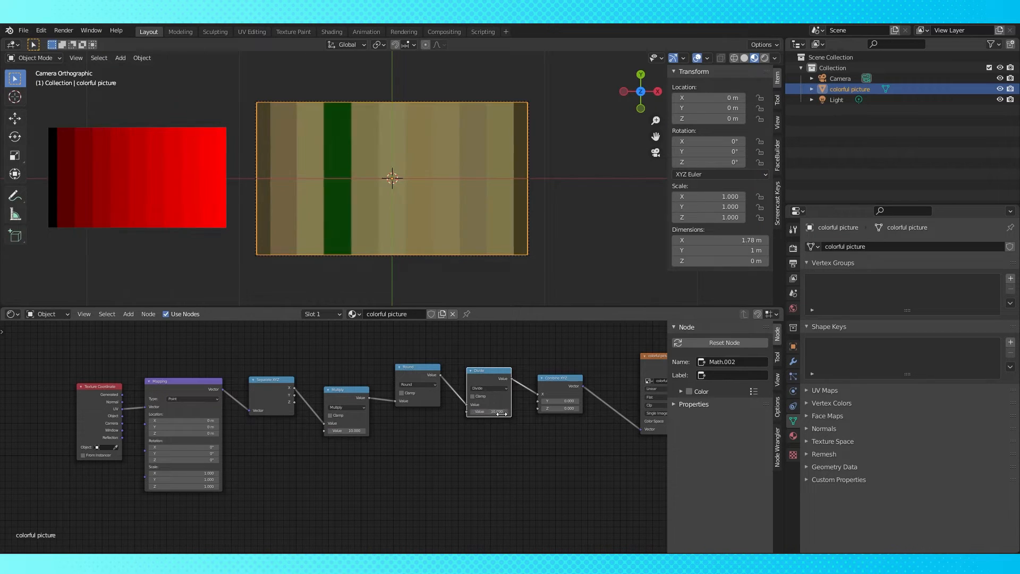
Reposition the Round and Multiply nodes and switch the Round node's operation to Floor
{"action": "left_click_drag", "start_coordinate": [422, 384], "coordinate": [421, 375]}
{"action": "left_click_drag", "start_coordinate": [347, 390], "coordinate": [356, 383]}
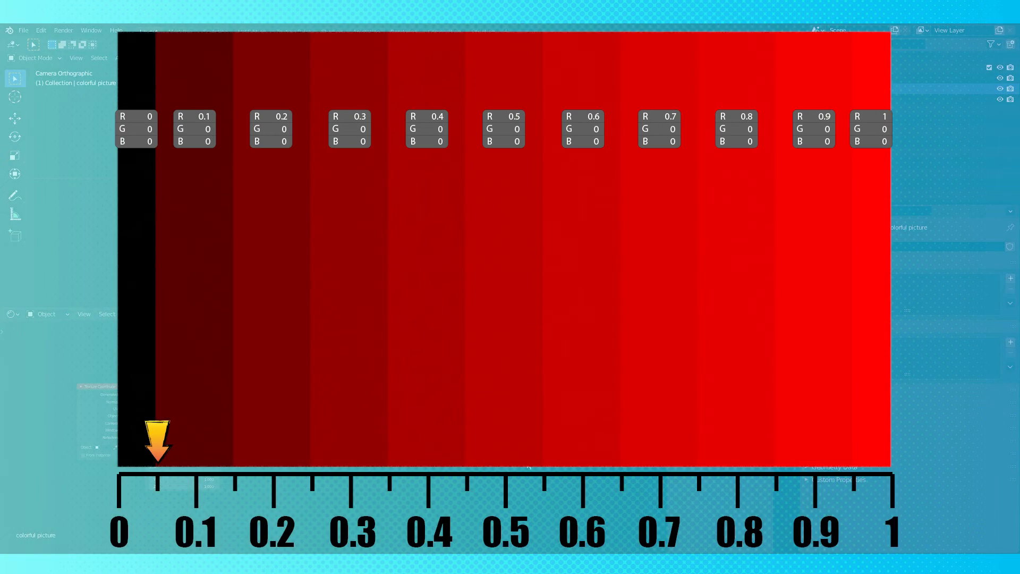
{"action": "middle_click_drag", "start_coordinate": [527, 464], "coordinate": [476, 472]}
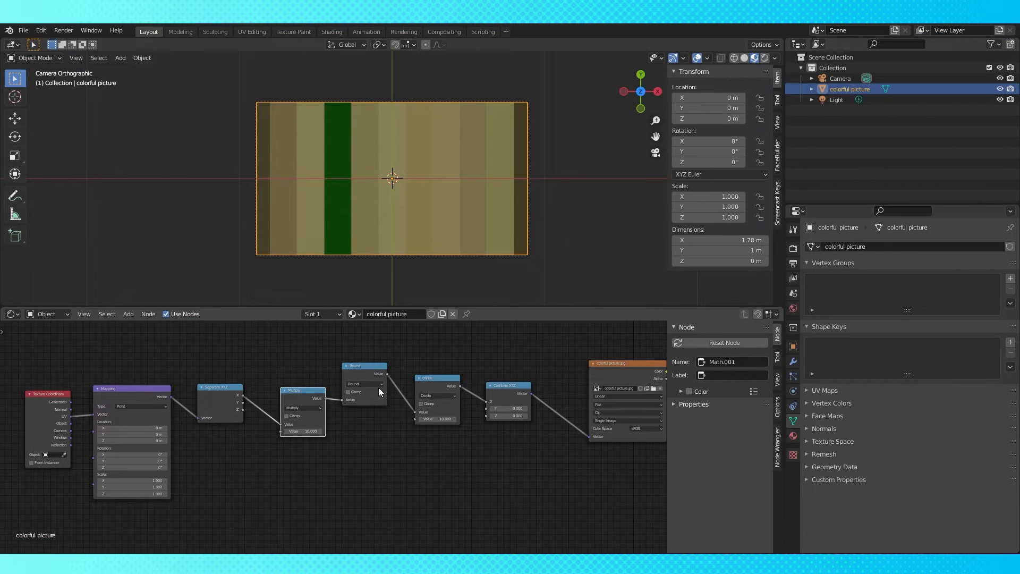
{"action": "left_click", "coordinate": [373, 384]}
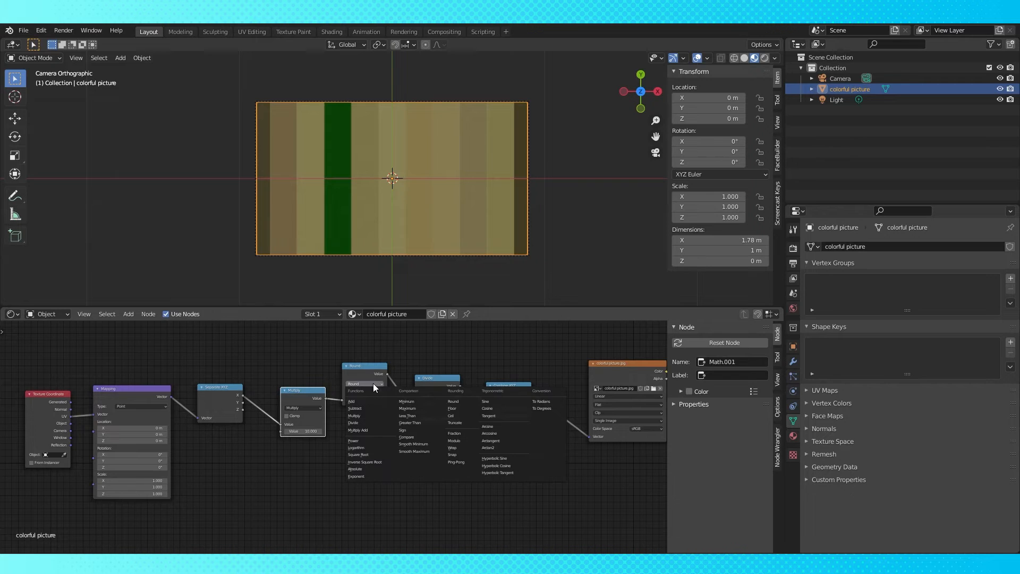
{"action": "left_click", "coordinate": [460, 407]}
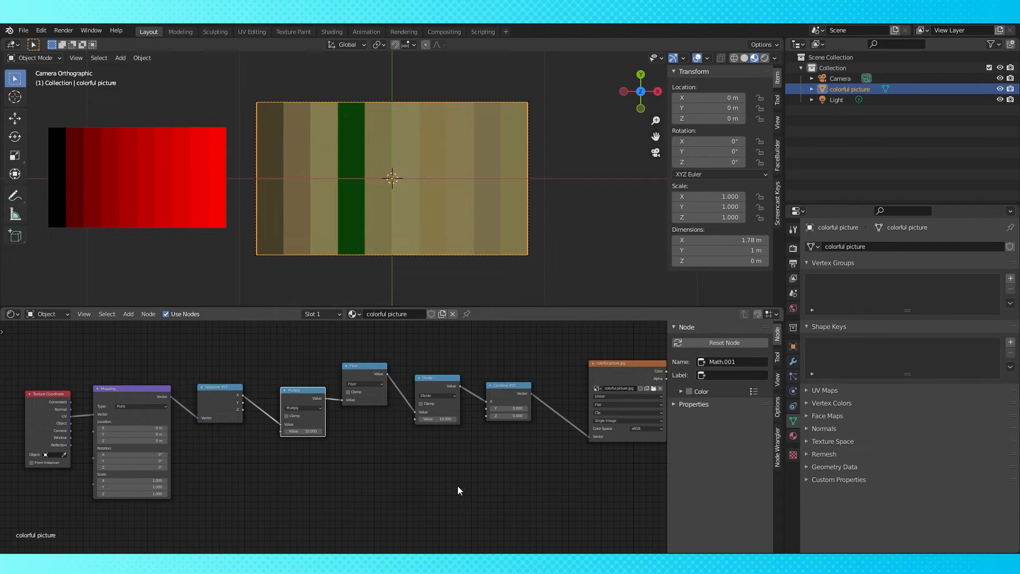
Duplicate the Floor node and switch the copy's operation to Ceil
{"action": "scroll", "coordinate": [513, 480], "scroll_direction": "down", "scroll_amount": 1}
{"action": "middle_click_drag", "start_coordinate": [512, 481], "coordinate": [429, 472]}
{"action": "key", "text": "shift+d"}
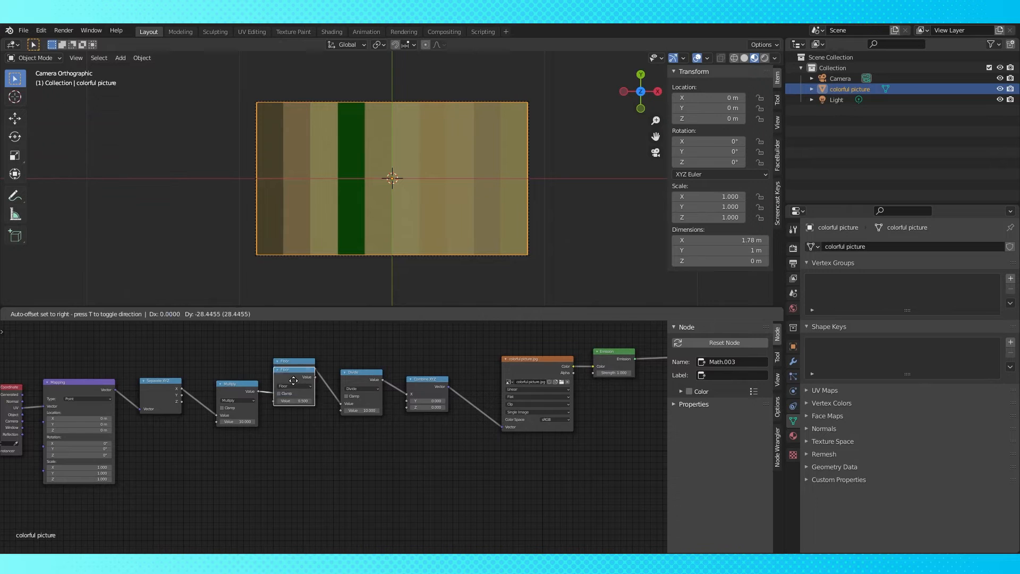
{"action": "left_click", "coordinate": [301, 432]}
{"action": "left_click", "coordinate": [301, 436]}
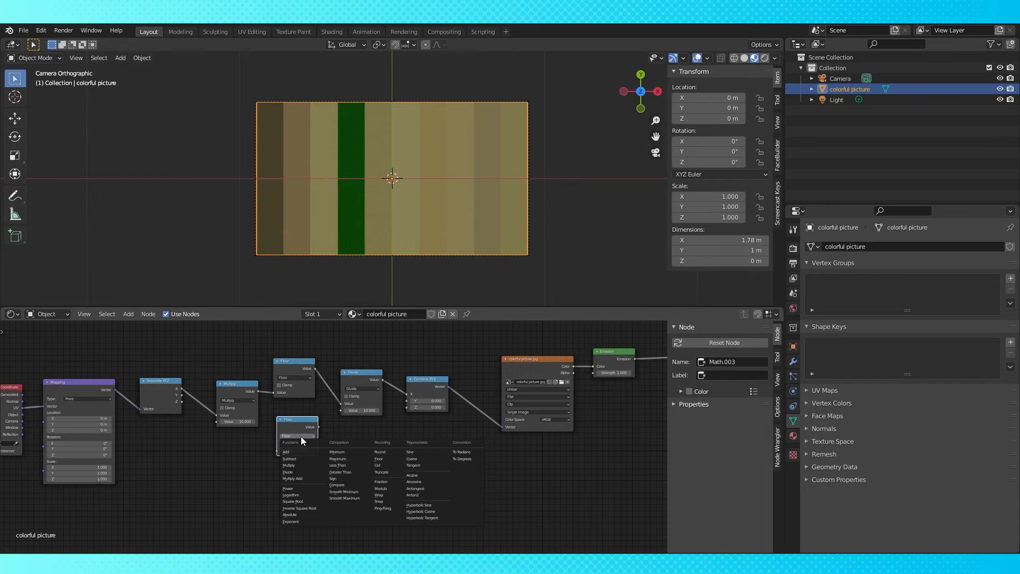
{"action": "left_click", "coordinate": [388, 465]}
Wire the Multiply output into the Ceil node and shift the downstream nodes right to make room
{"action": "left_click_drag", "start_coordinate": [258, 391], "coordinate": [275, 448]}
{"action": "middle_click_drag", "start_coordinate": [428, 439], "coordinate": [329, 464]}
{"action": "scroll", "coordinate": [327, 460], "scroll_direction": "down", "scroll_amount": 1}
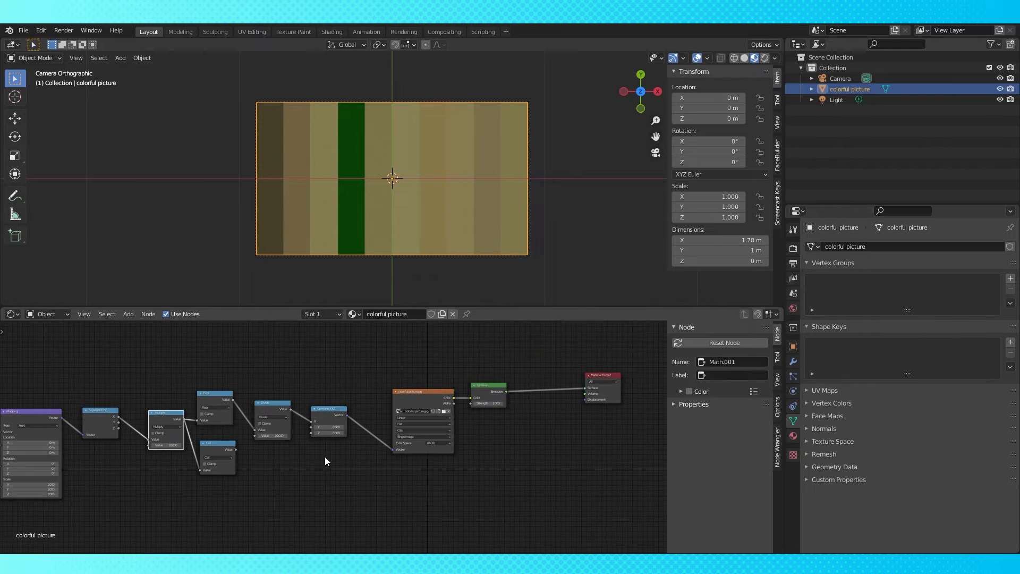
{"action": "left_click_drag", "start_coordinate": [273, 393], "coordinate": [342, 399]}
{"action": "key", "text": "g"}
{"action": "left_click", "coordinate": [417, 396]}
{"action": "scroll", "coordinate": [378, 471], "scroll_direction": "up", "scroll_amount": 2}
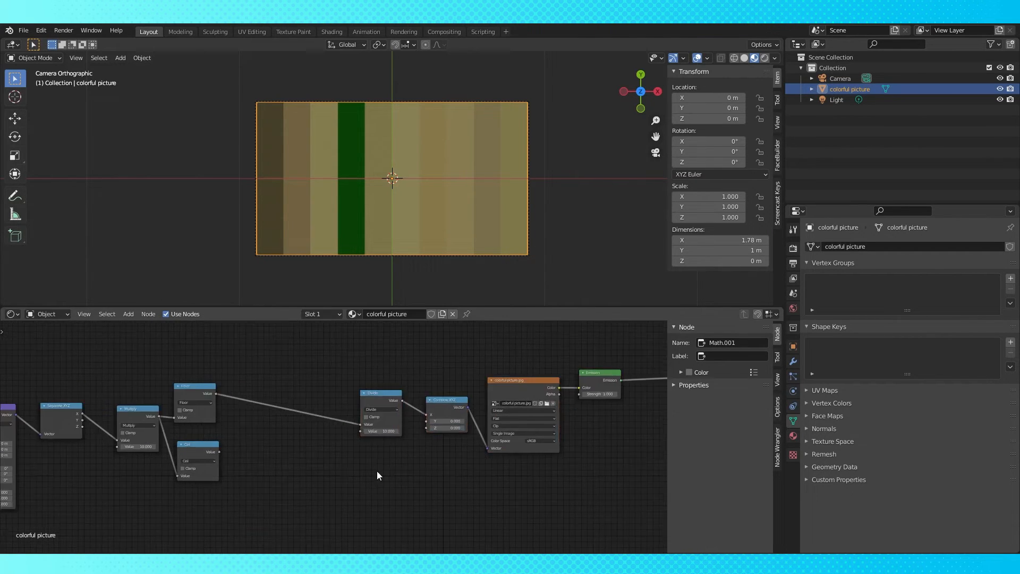
{"action": "middle_click_drag", "start_coordinate": [379, 471], "coordinate": [434, 465]}
Duplicate the Divide node twice, turn one copy into an Add node, and feed the Ceil output into it
{"action": "left_click", "coordinate": [427, 390]}
{"action": "key", "text": "shift+d"}
{"action": "left_click", "coordinate": [359, 388]}
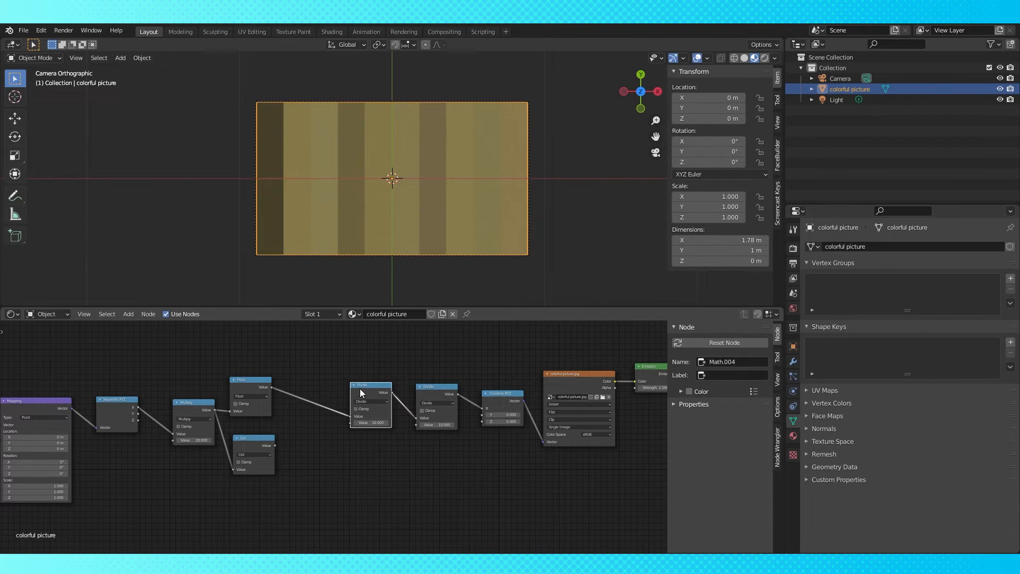
{"action": "key", "text": "shift+d"}
{"action": "left_click", "coordinate": [296, 390]}
{"action": "left_click", "coordinate": [320, 402]}
{"action": "left_click", "coordinate": [317, 419]}
{"action": "left_click_drag", "start_coordinate": [275, 447], "coordinate": [296, 424]}
Set the new Divide node's value to 2
{"action": "left_click", "coordinate": [382, 422]}
{"action": "type", "text": "2"}
{"action": "key", "text": "Return"}
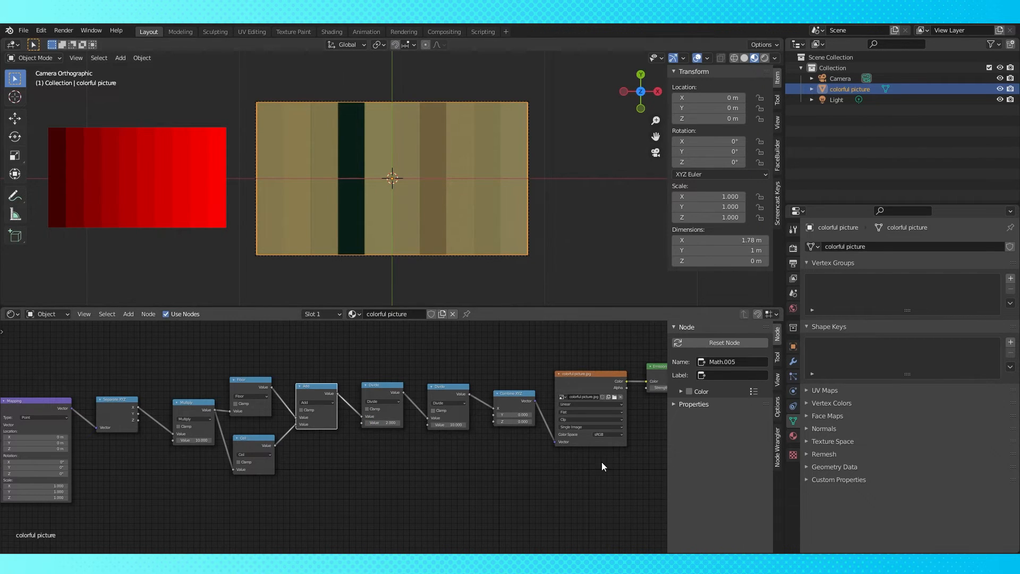
Set the image texture's interpolation to Closest
{"action": "middle_click_drag", "start_coordinate": [593, 461], "coordinate": [504, 470]}
{"action": "scroll", "coordinate": [509, 463], "scroll_direction": "up", "scroll_amount": 1}
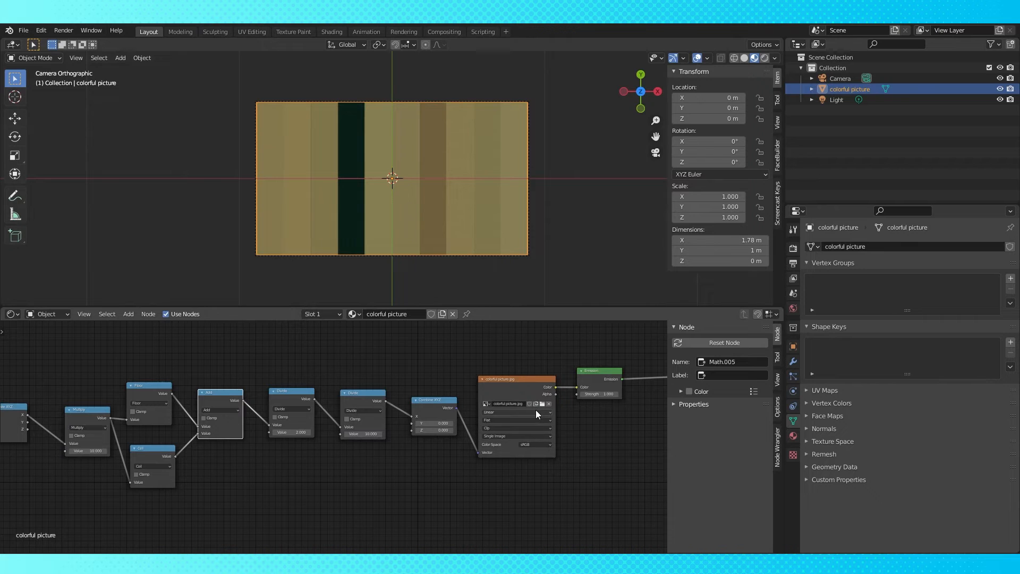
{"action": "left_click", "coordinate": [535, 410]}
{"action": "left_click", "coordinate": [515, 425]}
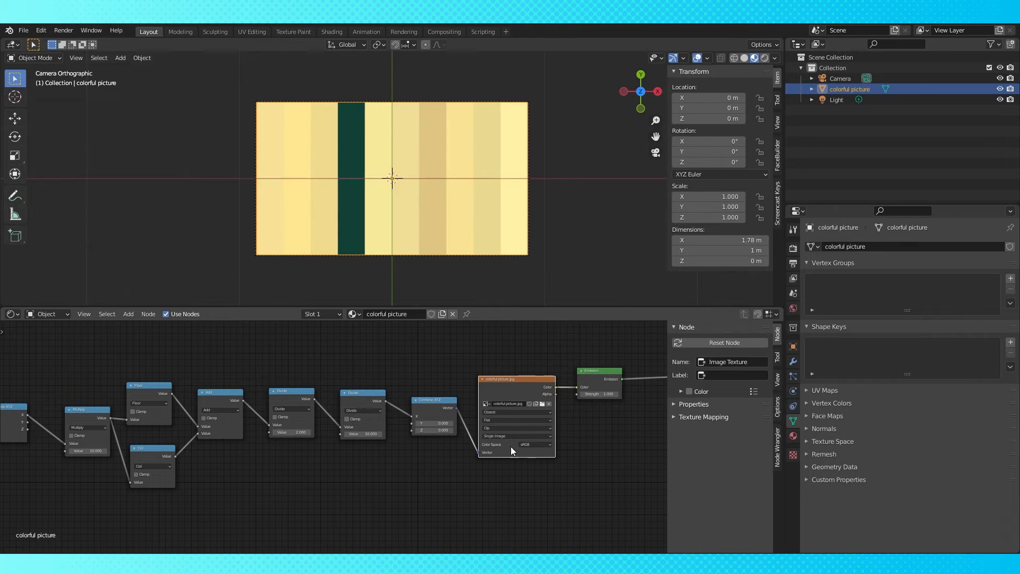
Add a Value node and connect it to both the Multiply value and the final Divide value
{"action": "scroll", "coordinate": [372, 287], "scroll_direction": "up", "scroll_amount": 1}
{"action": "scroll", "coordinate": [292, 358], "scroll_direction": "down", "scroll_amount": 2}
{"action": "middle_click_drag", "start_coordinate": [291, 358], "coordinate": [450, 323]}
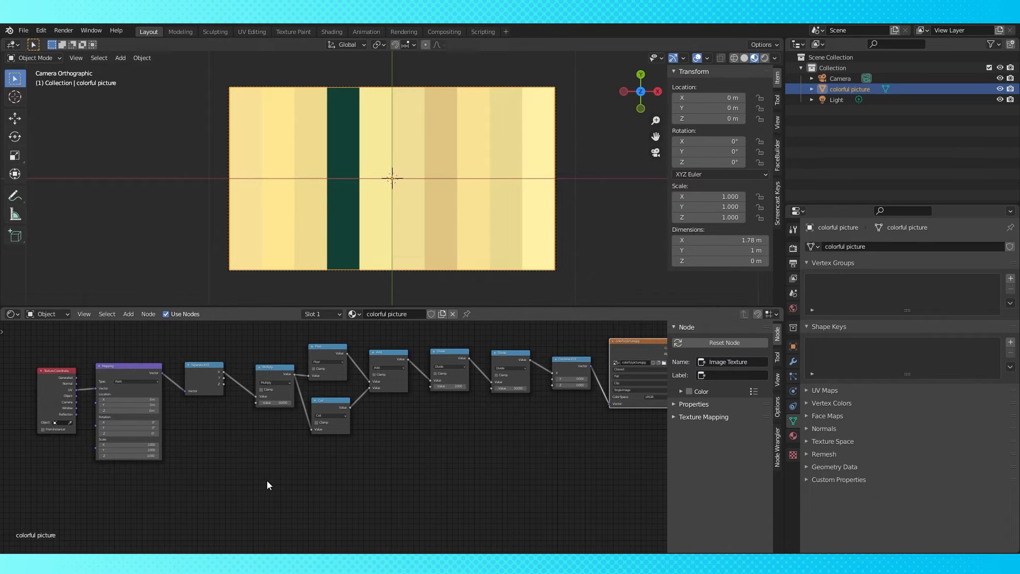
{"action": "key", "text": "shift+a"}
{"action": "mouse_move", "coordinate": [218, 419]}
{"action": "left_click", "coordinate": [314, 383]}
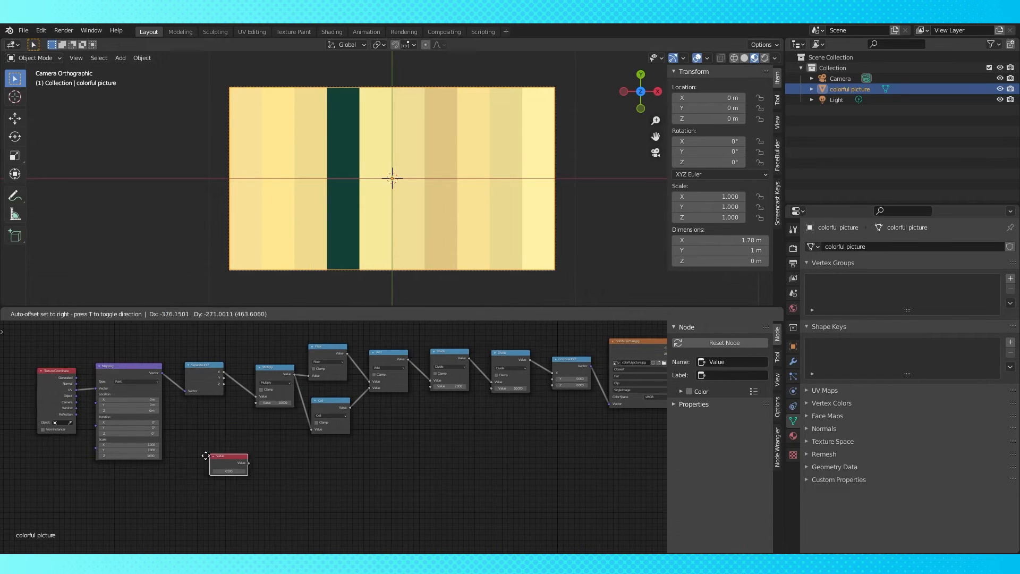
{"action": "left_click", "coordinate": [203, 488]}
{"action": "left_click_drag", "start_coordinate": [213, 498], "coordinate": [257, 403]}
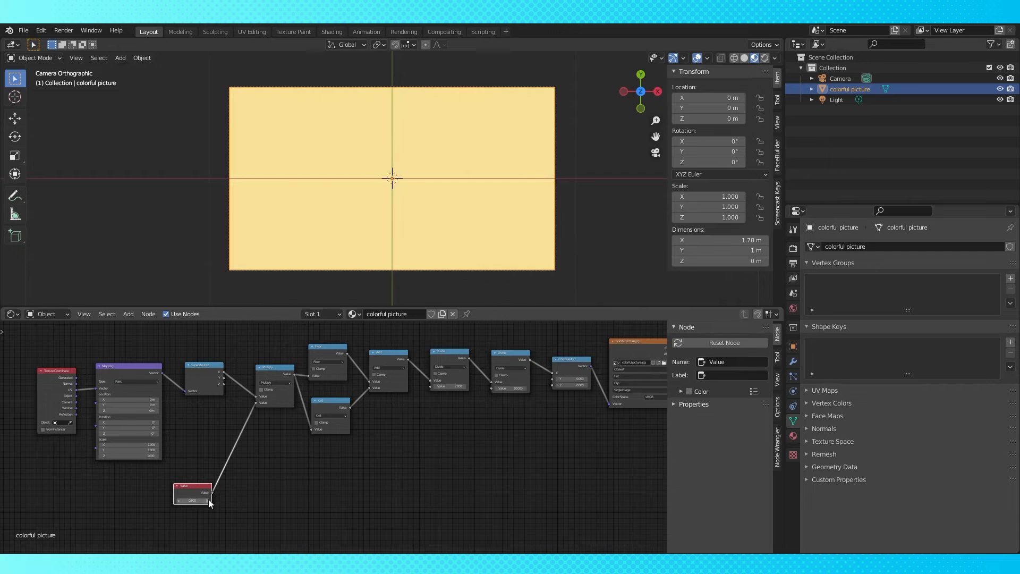
{"action": "left_click_drag", "start_coordinate": [212, 492], "coordinate": [490, 388]}
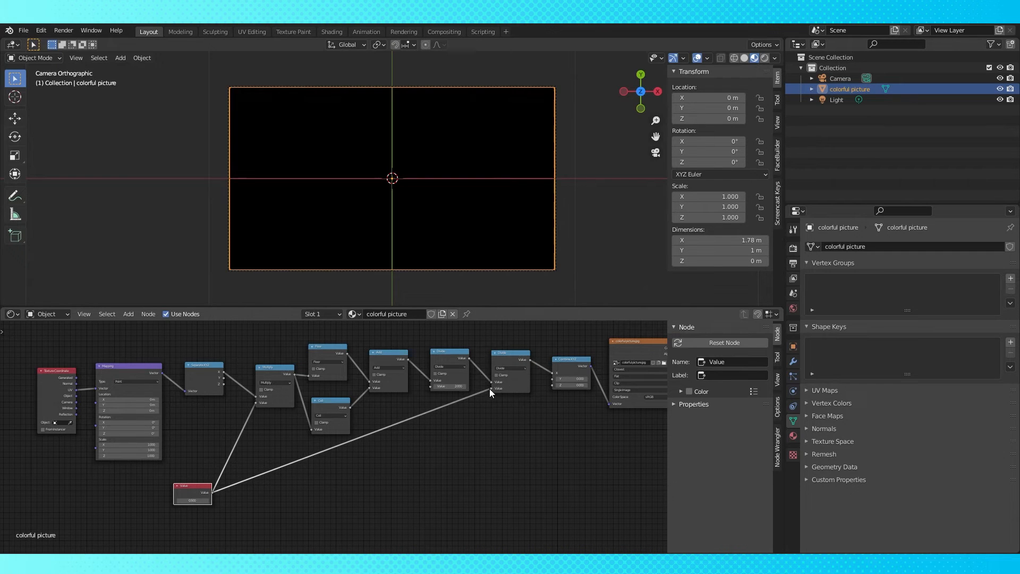
Try scrubbing the Value node's number and cancel the change
{"action": "left_click", "coordinate": [192, 499]}
{"action": "key", "text": "Return"}
{"action": "left_click_drag", "start_coordinate": [190, 502], "coordinate": [318, 502]}
{"action": "right_click", "coordinate": [319, 501]}
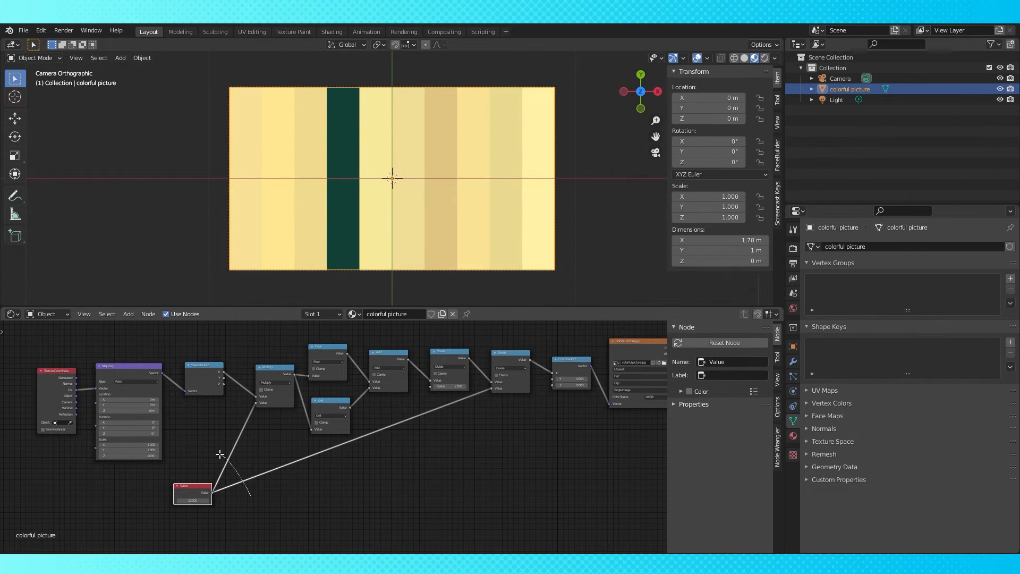
Add a reroute on the Value node's wires, move the Value node aside, and scrub its number lower
{"action": "right_click_drag", "start_coordinate": [220, 455], "coordinate": [212, 449], "text": "shift"}
{"action": "left_click_drag", "start_coordinate": [194, 489], "coordinate": [111, 500]}
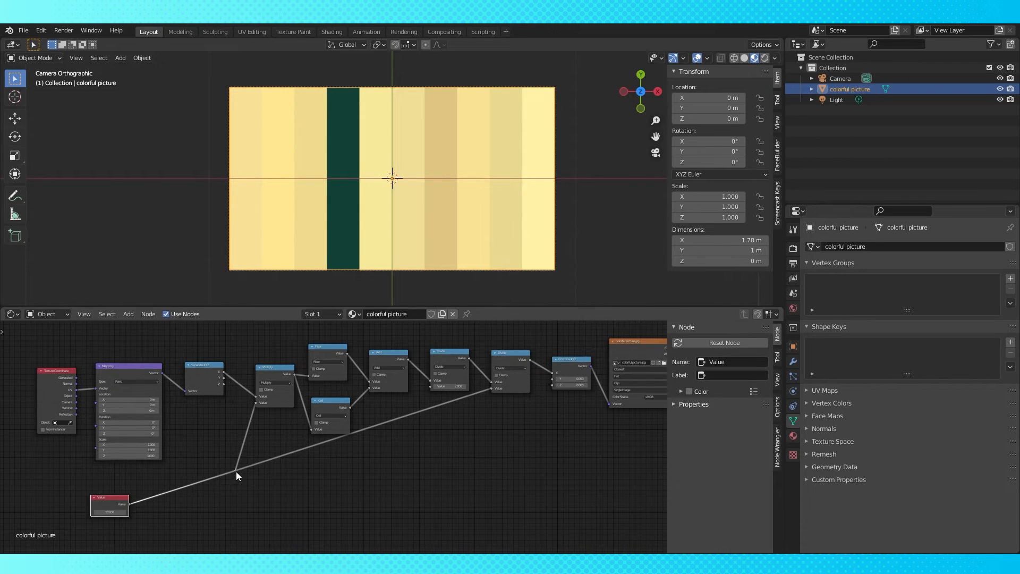
{"action": "left_click_drag", "start_coordinate": [236, 471], "coordinate": [242, 491]}
{"action": "left_click_drag", "start_coordinate": [109, 512], "coordinate": [79, 511]}
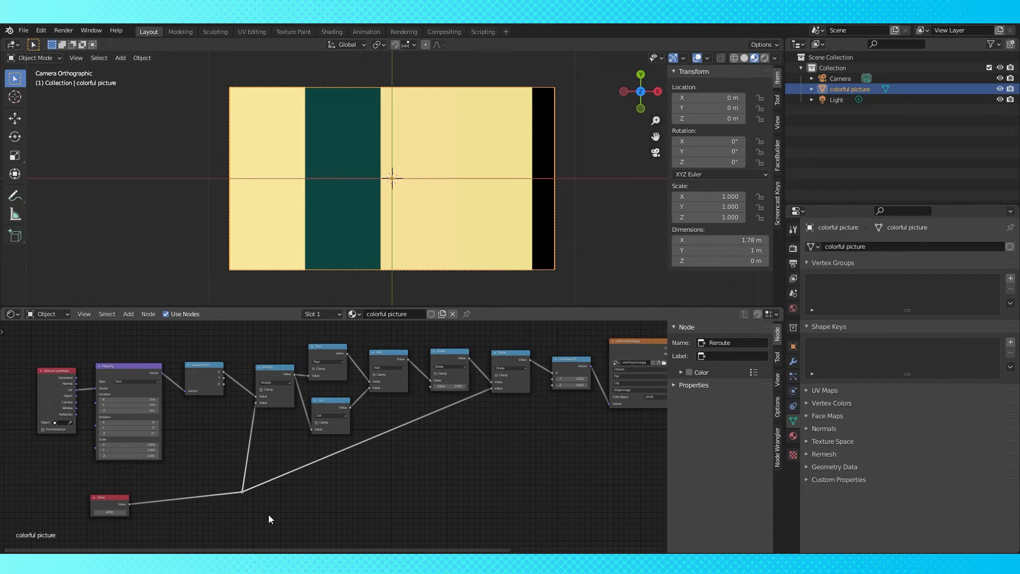
Duplicate the Floor node, set the copy to Round, and move it near the Value node
{"action": "left_click", "coordinate": [325, 348]}
{"action": "key", "text": "shift+d"}
{"action": "left_click", "coordinate": [319, 496]}
{"action": "left_click", "coordinate": [320, 507]}
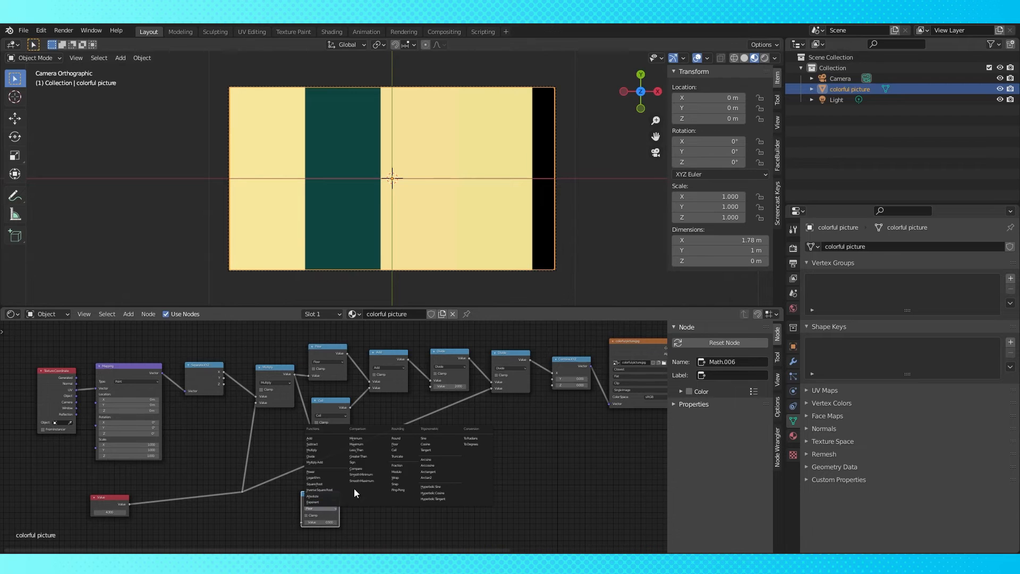
{"action": "left_click", "coordinate": [404, 438]}
{"action": "left_click_drag", "start_coordinate": [318, 496], "coordinate": [196, 481]}
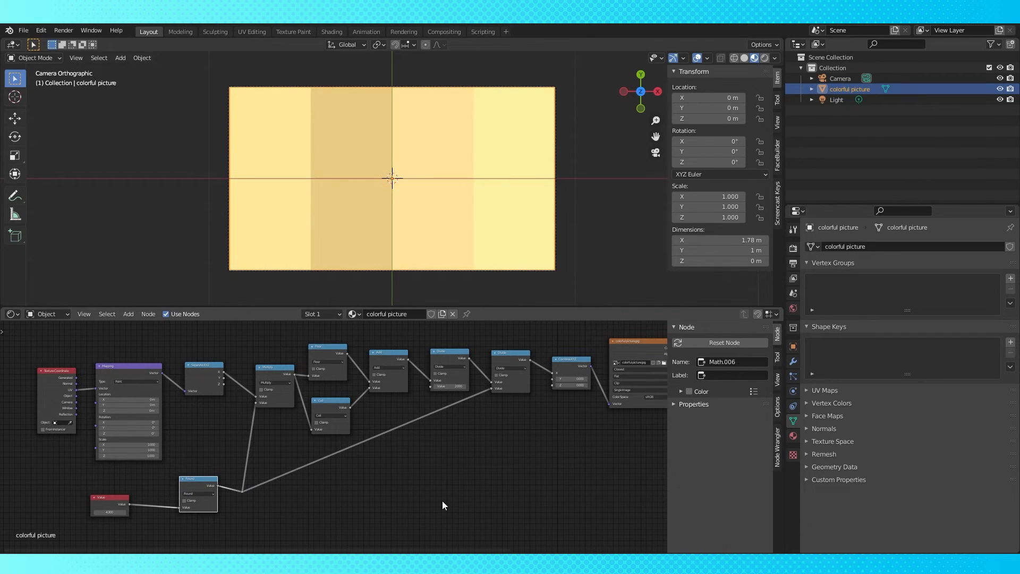
Insert the Round node between the Value node and the reroute
{"action": "left_click_drag", "start_coordinate": [109, 512], "coordinate": [494, 524]}
{"action": "left_click_drag", "start_coordinate": [240, 492], "coordinate": [294, 460]}
{"action": "left_click_drag", "start_coordinate": [205, 480], "coordinate": [241, 465]}
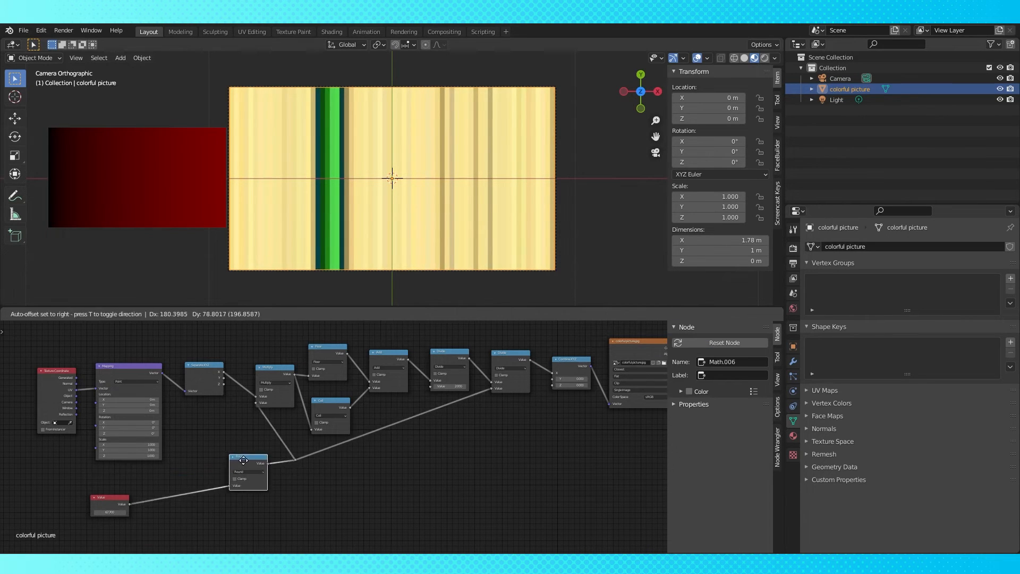
{"action": "left_click_drag", "start_coordinate": [240, 465], "coordinate": [254, 458]}
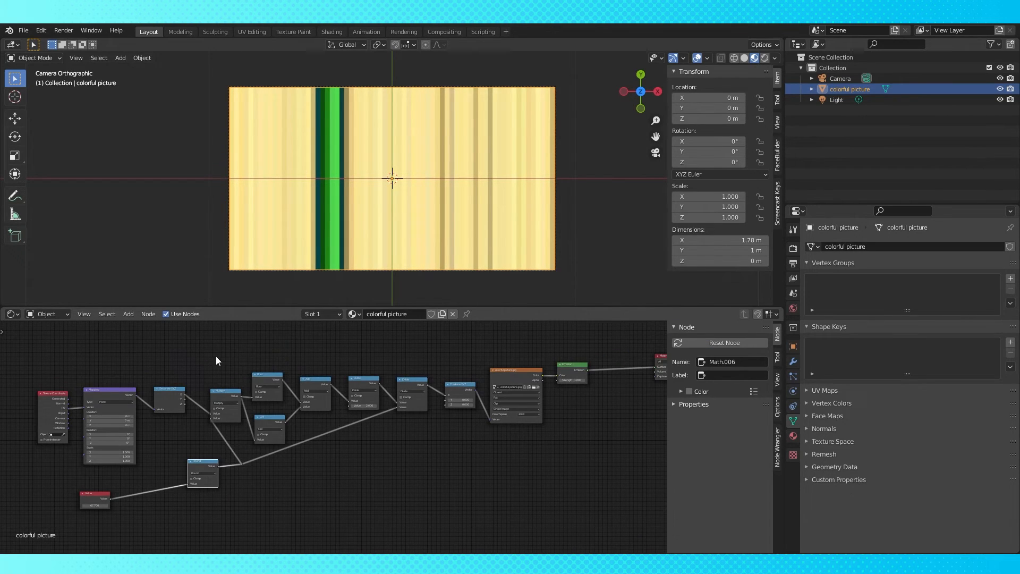
Group the selected math nodes into a node group and exit the group
{"action": "left_click_drag", "start_coordinate": [211, 335], "coordinate": [425, 506]}
{"action": "key", "text": "ctrl+g"}
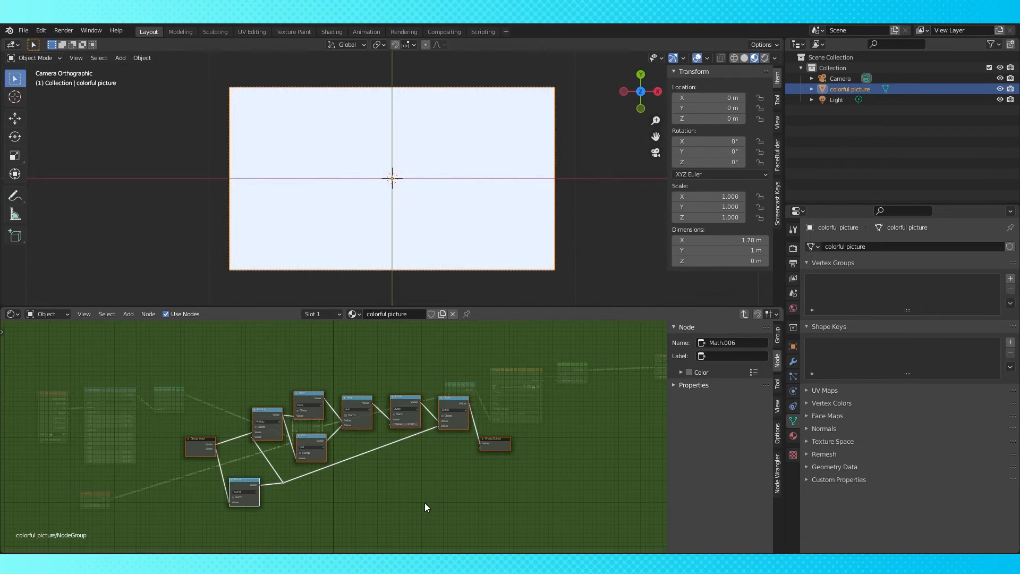
{"action": "key", "text": "Tab"}
Reposition the node group and set the Value node to 10
{"action": "left_click_drag", "start_coordinate": [309, 426], "coordinate": [338, 386]}
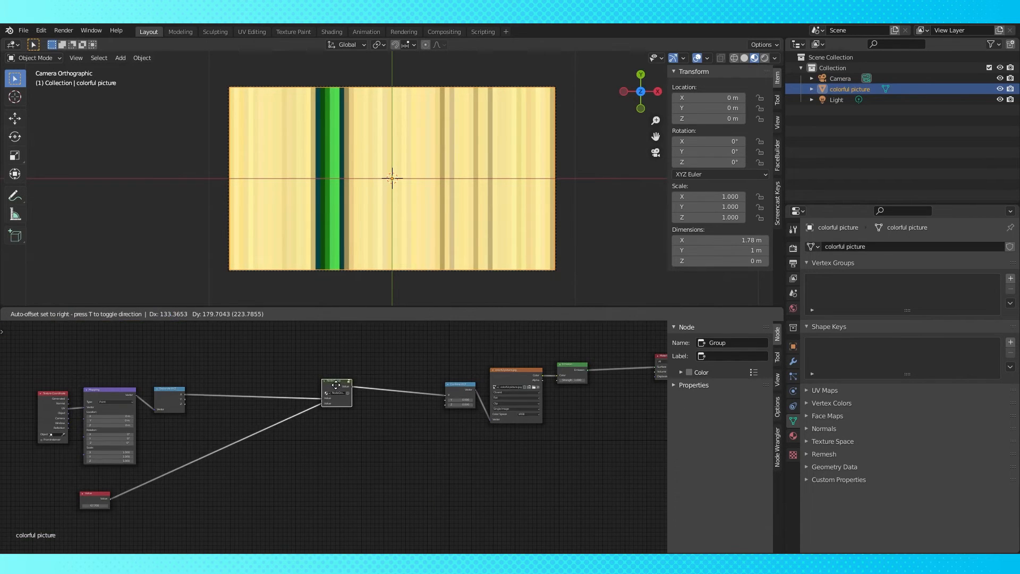
{"action": "middle_click_drag", "start_coordinate": [335, 386], "coordinate": [381, 376]}
{"action": "left_click", "coordinate": [137, 496]}
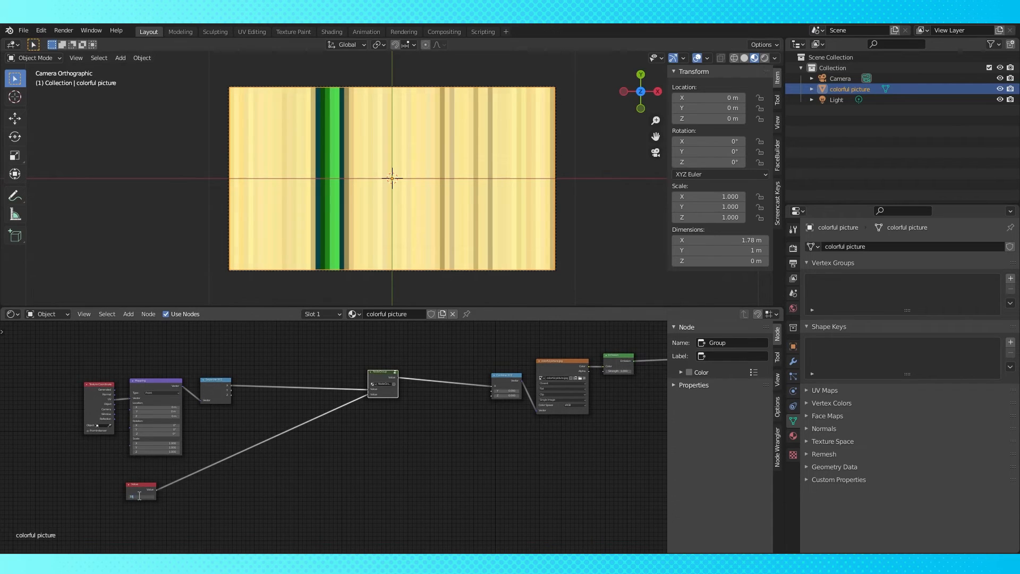
{"action": "type", "text": "10"}
{"action": "key", "text": "Return"}
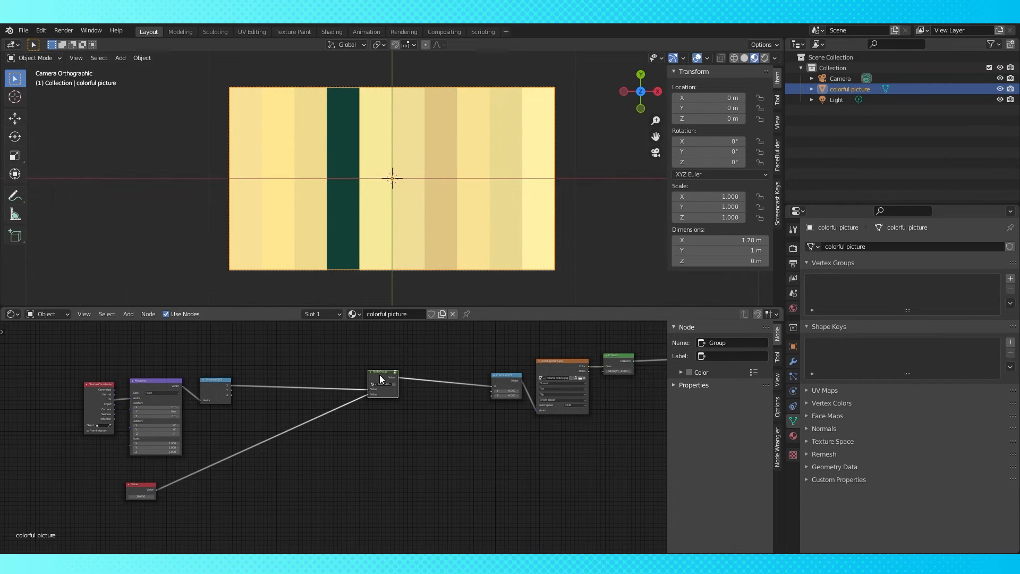
Duplicate the node group and wire it from Separate XYZ's Y output and the Value node into Combine XYZ's Y
{"action": "key", "text": "shift+d"}
{"action": "left_click", "coordinate": [380, 422]}
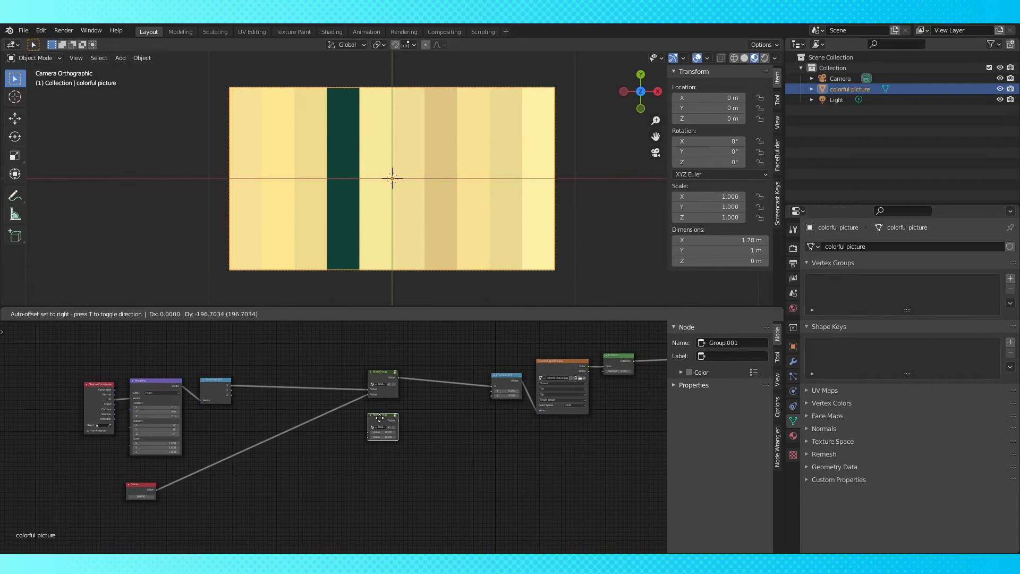
{"action": "scroll", "coordinate": [237, 396], "scroll_direction": "up", "scroll_amount": 1}
{"action": "left_click_drag", "start_coordinate": [213, 382], "coordinate": [518, 383]}
{"action": "left_click_drag", "start_coordinate": [126, 499], "coordinate": [375, 437]}
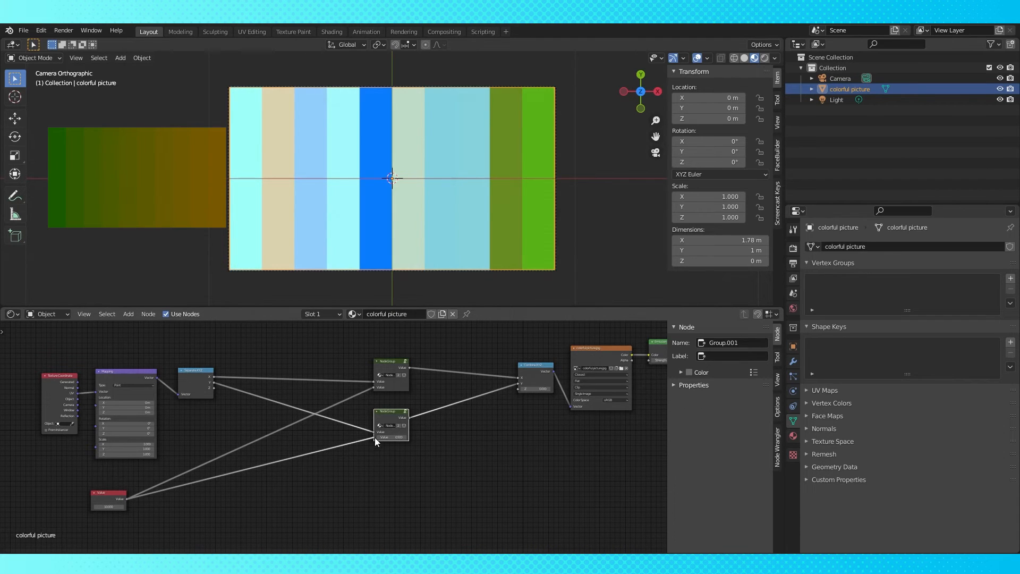
{"action": "right_click_drag", "start_coordinate": [227, 447], "coordinate": [227, 481], "text": "shift"}
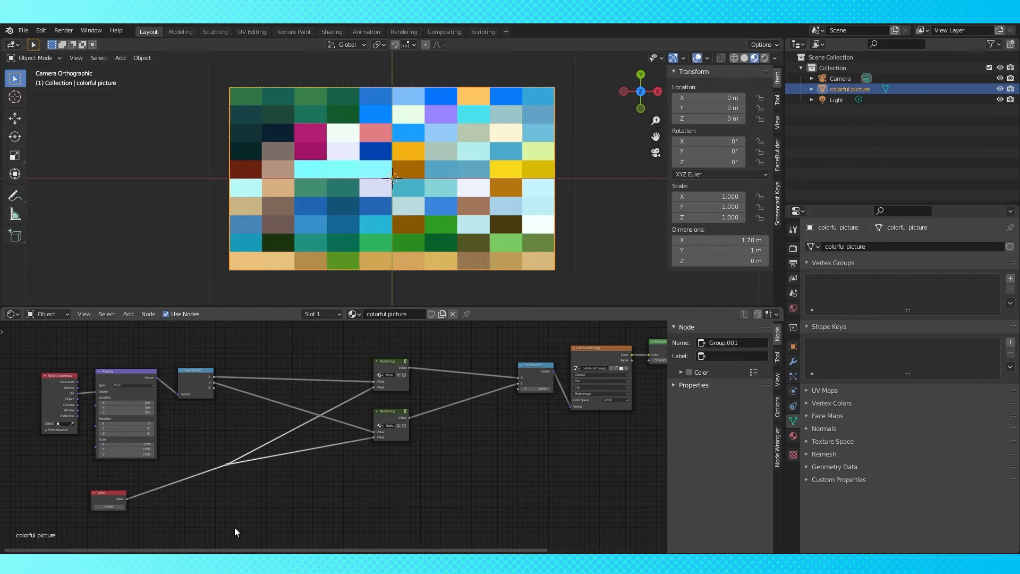
Lower the Value node's number and add a Math node fed by the Value output
{"action": "mouse_move", "coordinate": [105, 507]}
{"action": "left_mouse_down"}
{"action": "mouse_move", "coordinate": [318, 506]}
{"action": "mouse_move", "coordinate": [90, 507]}
{"action": "left_mouse_up"}
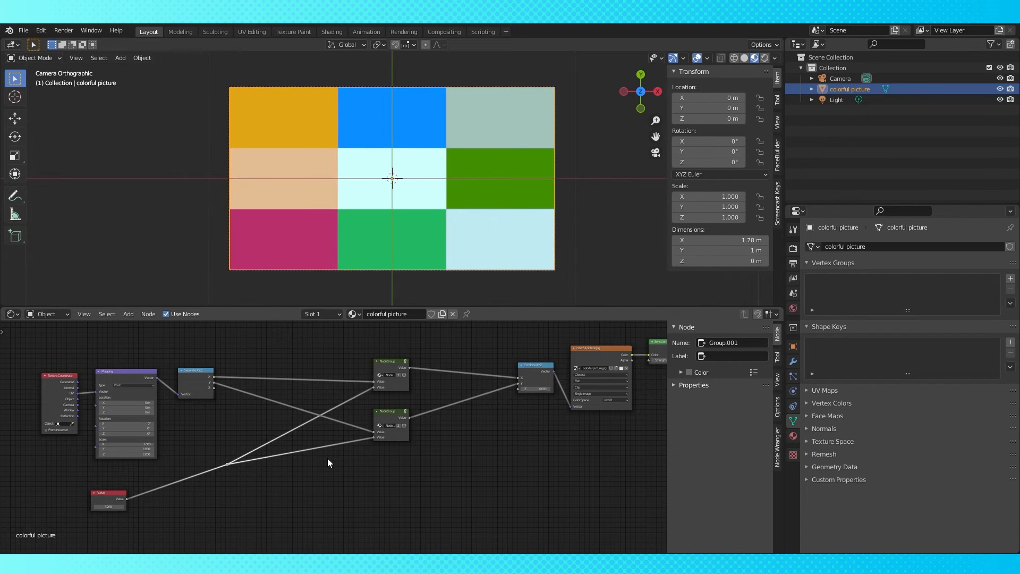
{"action": "left_click_drag", "start_coordinate": [108, 506], "coordinate": [265, 518]}
{"action": "key", "text": "shift+a"}
{"action": "mouse_move", "coordinate": [301, 502]}
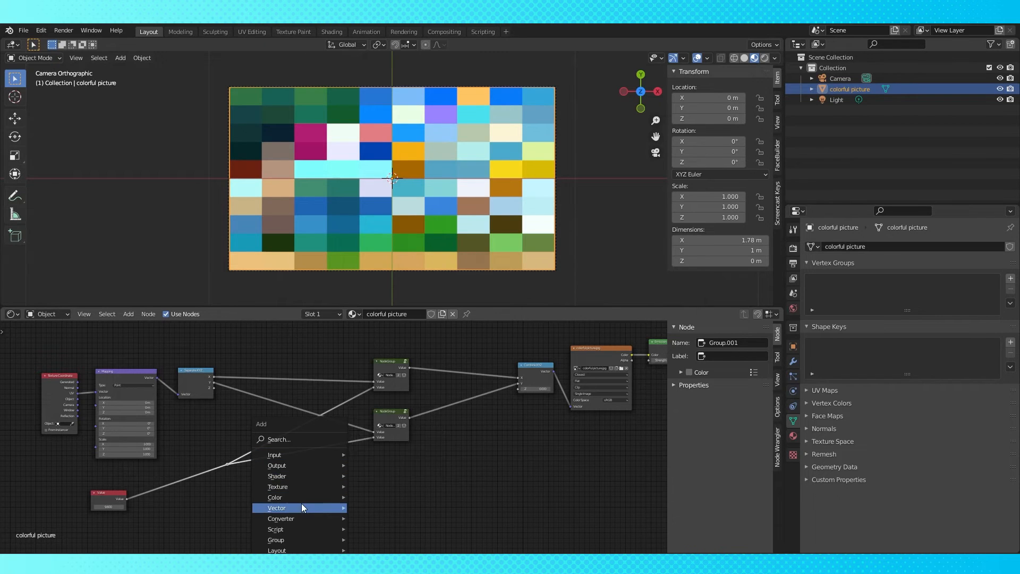
{"action": "mouse_move", "coordinate": [287, 519]}
{"action": "left_click", "coordinate": [372, 436]}
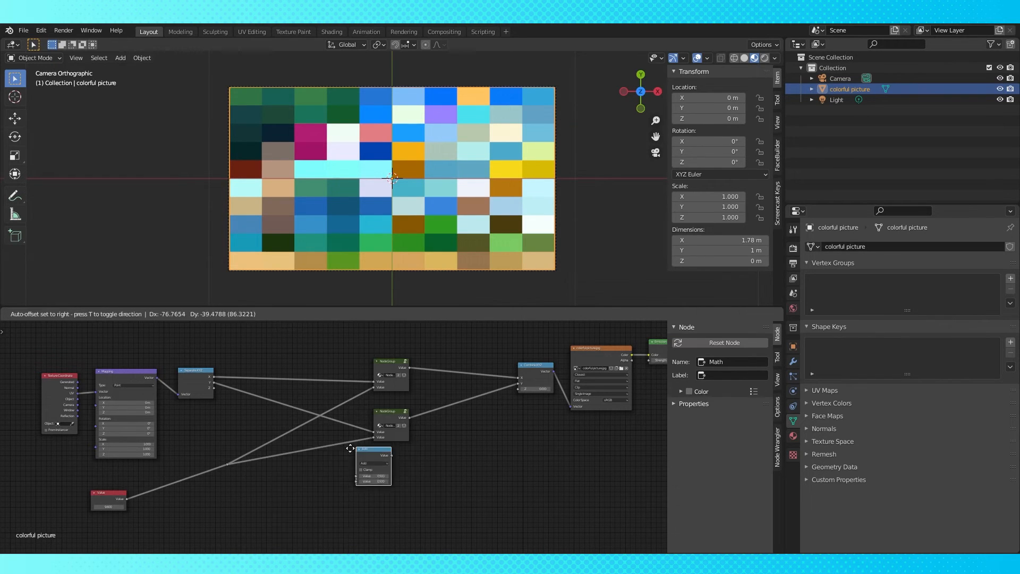
{"action": "left_click", "coordinate": [304, 436]}
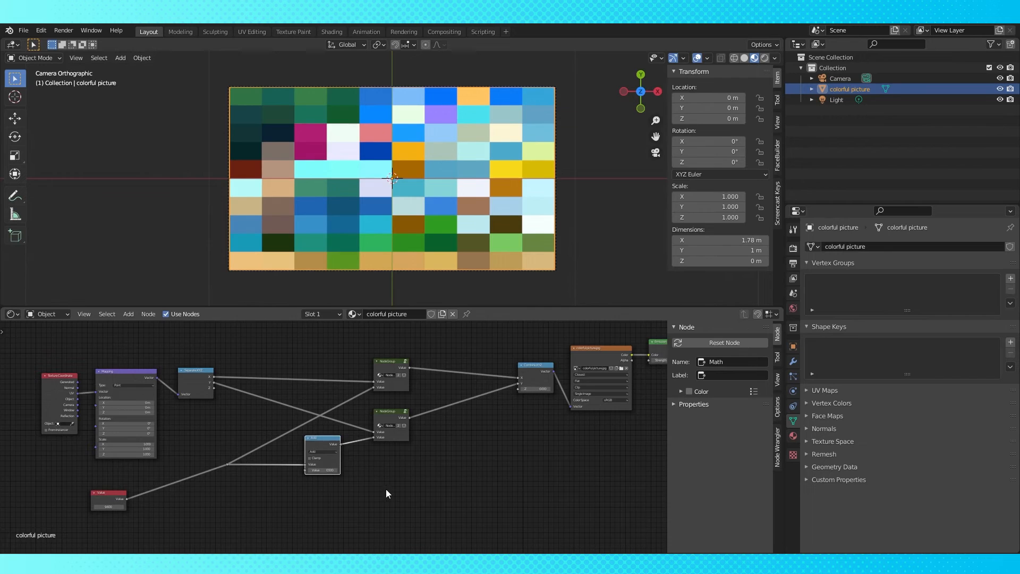
Set the Math node to Divide with a value of 1.778
{"action": "scroll", "coordinate": [383, 483], "scroll_direction": "up", "scroll_amount": 2}
{"action": "double_click", "coordinate": [319, 479]}
{"action": "type", "text": "1.778"}
{"action": "key", "text": "Return"}
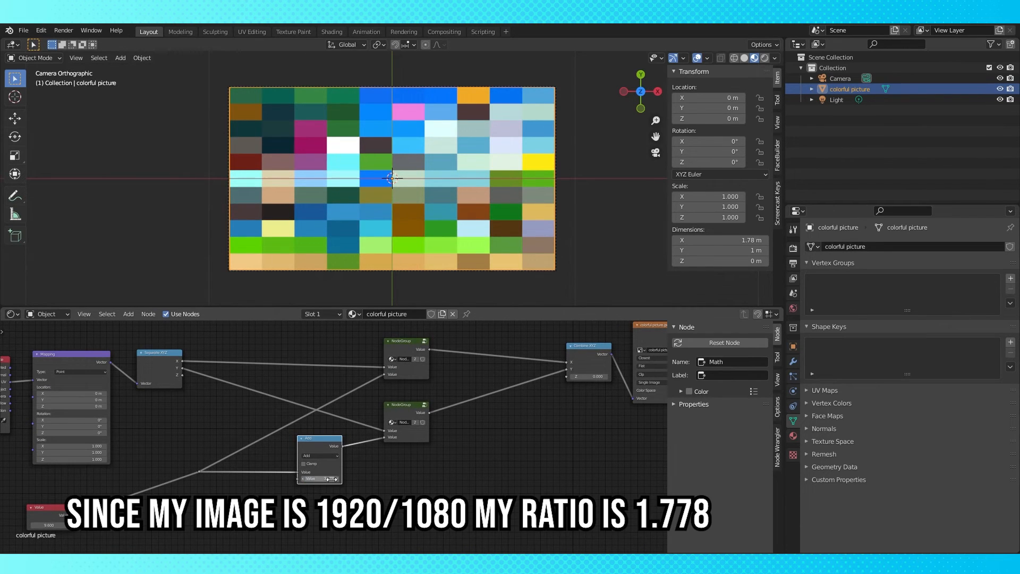
{"action": "left_click", "coordinate": [333, 455]}
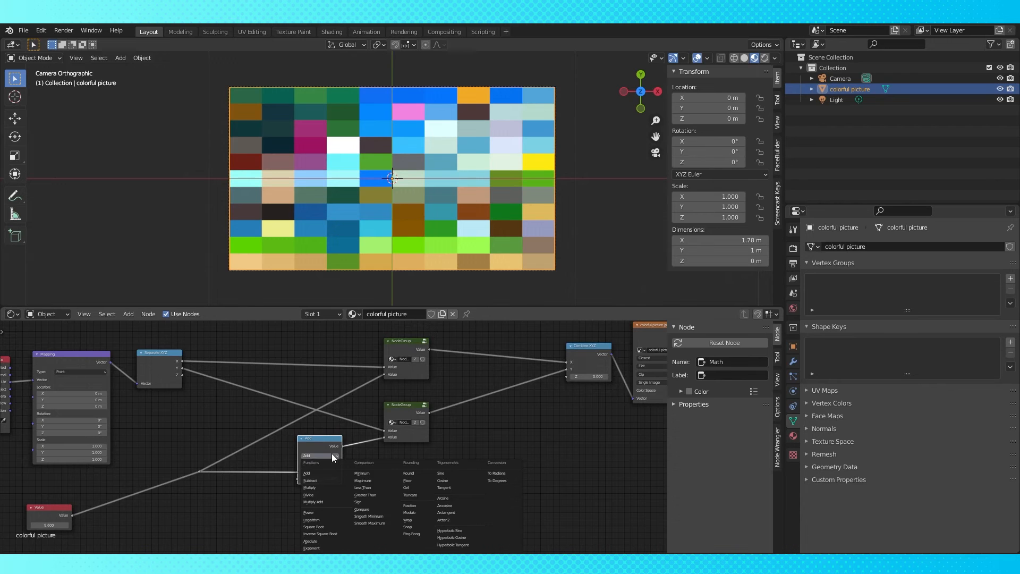
{"action": "left_click", "coordinate": [325, 494]}
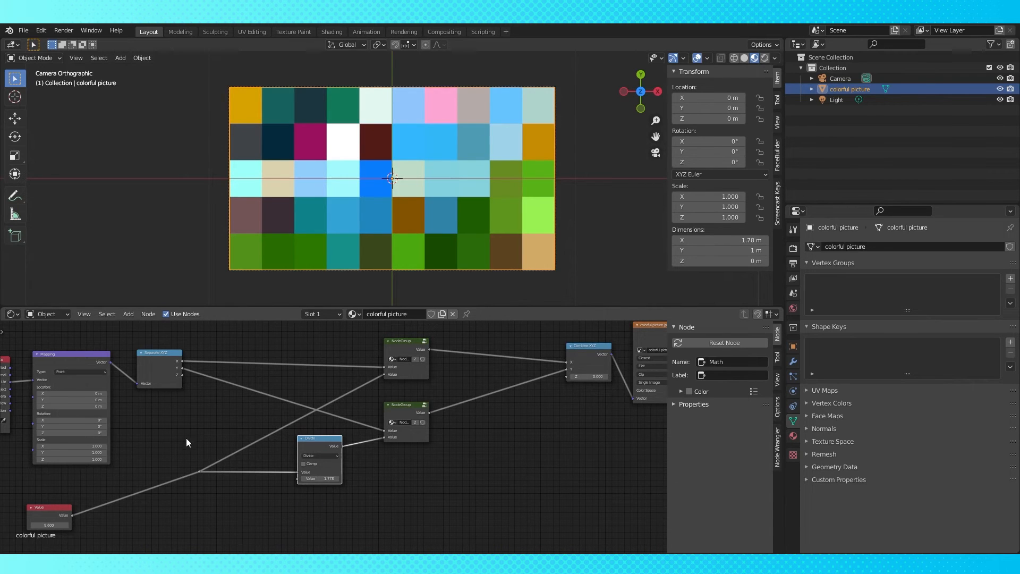
Raise the Value node to about 20 and connect the Divide result into the second node group
{"action": "scroll", "coordinate": [187, 437], "scroll_direction": "down", "scroll_amount": 1}
{"action": "left_click_drag", "start_coordinate": [69, 519], "coordinate": [129, 519]}
{"action": "middle_click_drag", "start_coordinate": [338, 499], "coordinate": [385, 419]}
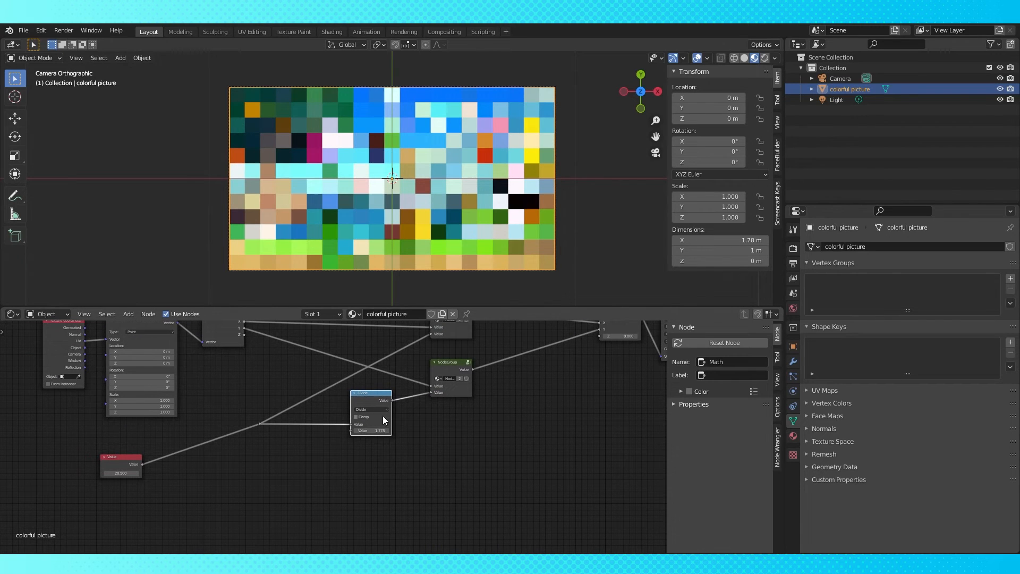
Duplicate the Divide node and connect the copy's result into the first Divide node's second input
{"action": "key", "text": "Tab"}
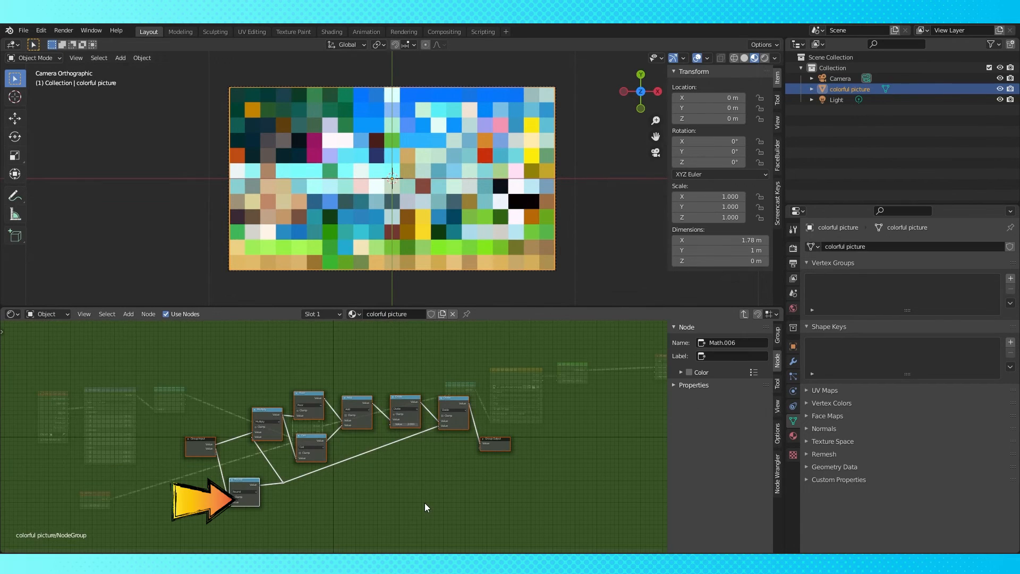
{"action": "key", "text": "shift+d"}
{"action": "left_click", "coordinate": [322, 458]}
{"action": "middle_click_drag", "start_coordinate": [322, 458], "coordinate": [356, 434]}
{"action": "left_click", "coordinate": [365, 459]}
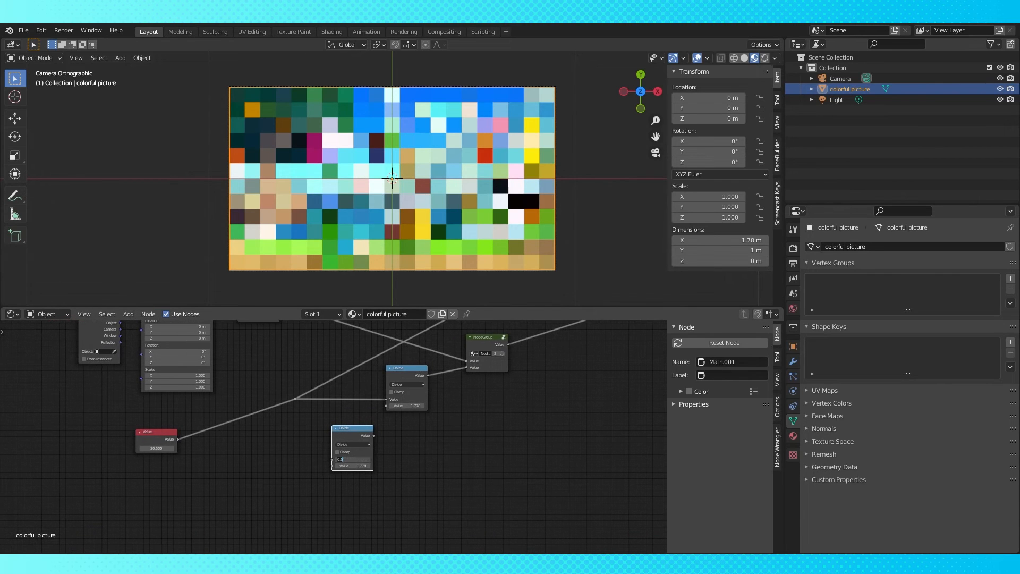
{"action": "key", "text": "Return"}
{"action": "left_click_drag", "start_coordinate": [371, 439], "coordinate": [386, 406]}
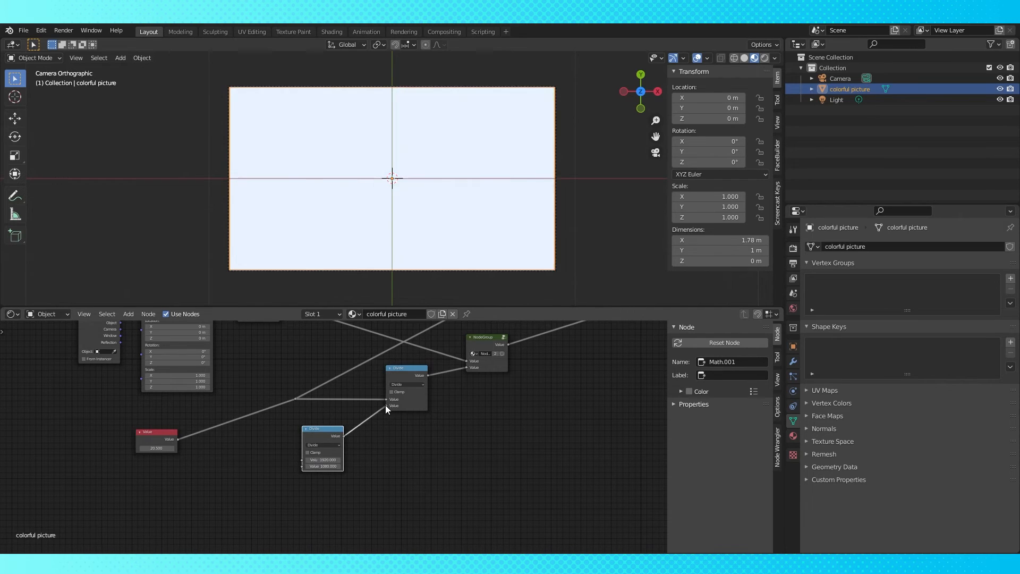
Move the new Divide node aside and set the Value node to 20
{"action": "left_click_drag", "start_coordinate": [340, 435], "coordinate": [284, 440]}
{"action": "left_click", "coordinate": [156, 448]}
{"action": "type", "text": "20"}
{"action": "key", "text": "Return"}
{"action": "left_click", "coordinate": [153, 432]}
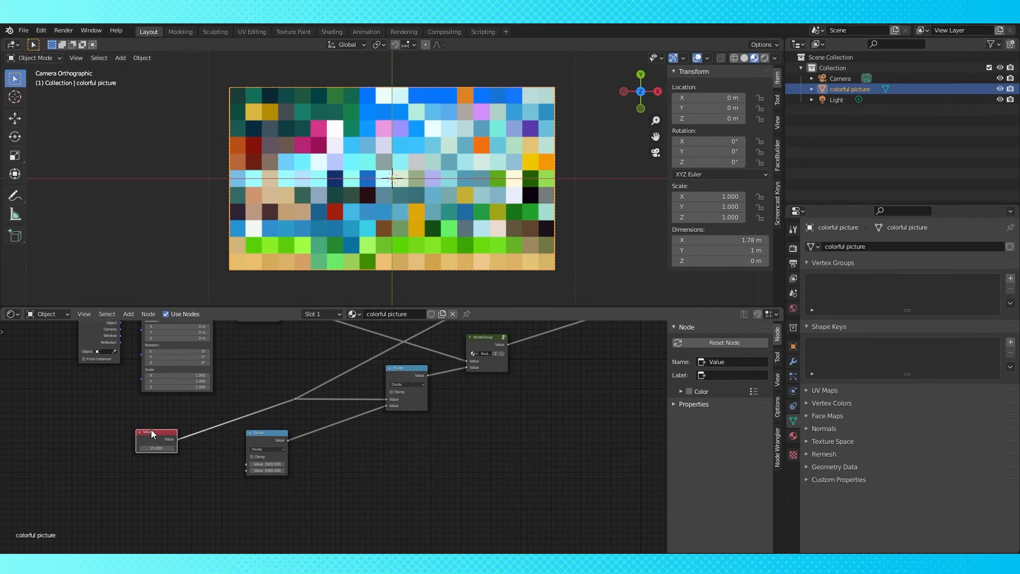
Duplicate the Value node twice, set the copies to 1920 and 1080, and wire them into the new Divide node
{"action": "key", "text": "shift+d"}
{"action": "left_click", "coordinate": [151, 468]}
{"action": "key", "text": "shift+d"}
{"action": "left_click", "coordinate": [153, 496]}
{"action": "left_click", "coordinate": [155, 486]}
{"action": "type", "text": "1920"}
{"action": "key", "text": "Return"}
{"action": "left_click", "coordinate": [155, 514]}
{"action": "type", "text": "1080"}
{"action": "key", "text": "Return"}
{"action": "left_click_drag", "start_coordinate": [178, 476], "coordinate": [246, 464]}
{"action": "left_click_drag", "start_coordinate": [178, 506], "coordinate": [246, 471]}
Rearrange the nodes, then select the coordinate and math nodes and group them into a new node group
{"action": "scroll", "coordinate": [297, 472], "scroll_direction": "down", "scroll_amount": 8}
{"action": "middle_click_drag", "start_coordinate": [425, 480], "coordinate": [358, 475]}
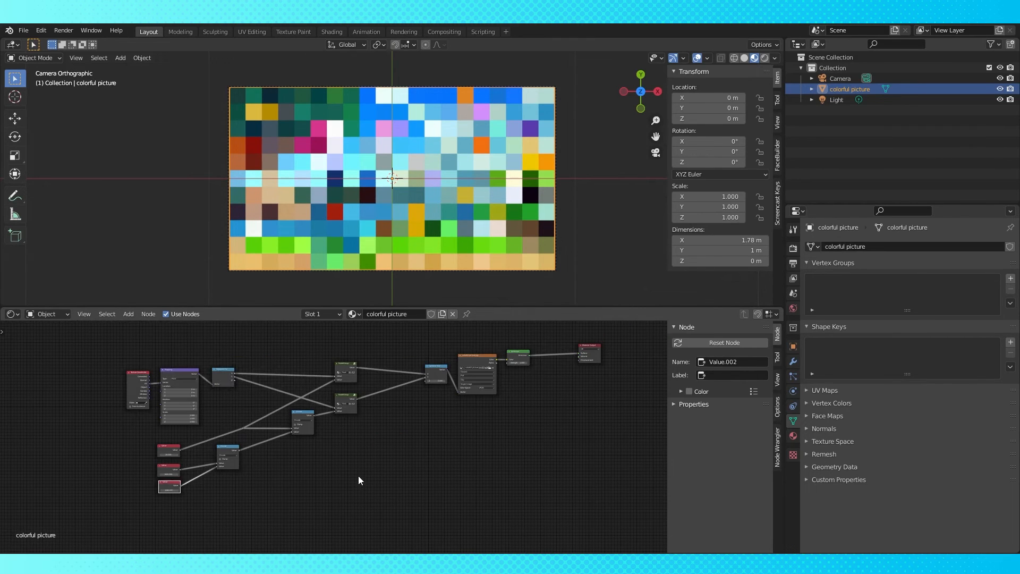
{"action": "left_click_drag", "start_coordinate": [223, 369], "coordinate": [284, 365]}
{"action": "left_click_drag", "start_coordinate": [182, 371], "coordinate": [237, 365]}
{"action": "left_click_drag", "start_coordinate": [140, 373], "coordinate": [452, 480]}
{"action": "key", "text": "ctrl+g"}
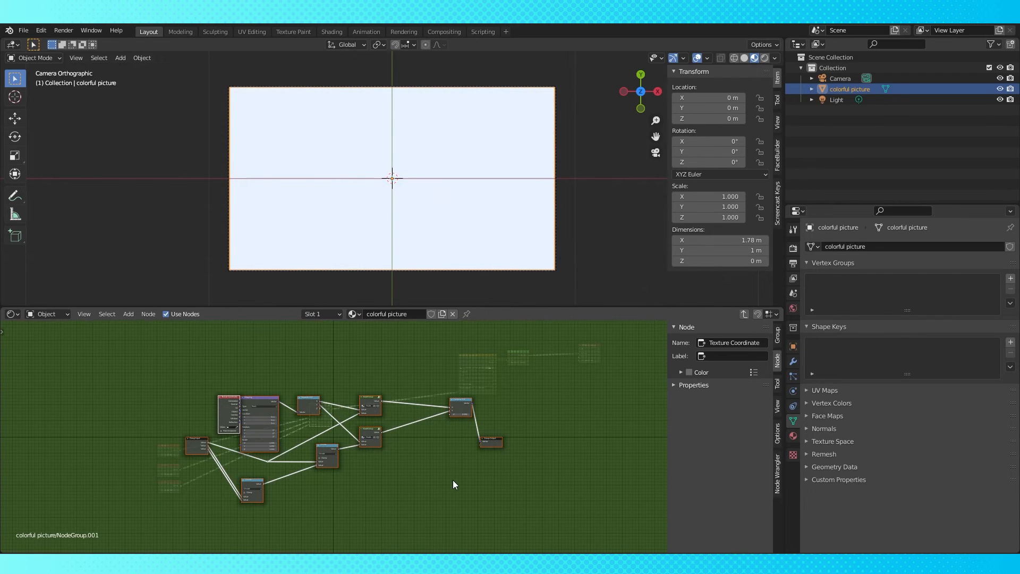
Exit the group, remove the three outside Value nodes, and set the group's first value to 10
{"action": "key", "text": "Tab"}
{"action": "scroll", "coordinate": [343, 398], "scroll_direction": "up", "scroll_amount": 1}
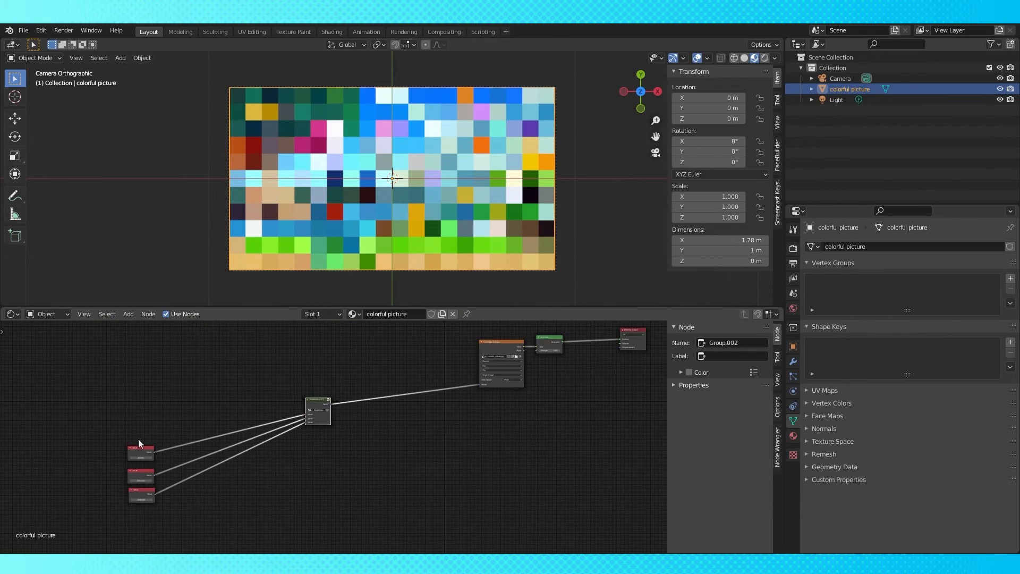
{"action": "key", "text": "x"}
{"action": "left_click_drag", "start_coordinate": [318, 403], "coordinate": [440, 381]}
{"action": "scroll", "coordinate": [499, 428], "scroll_direction": "up", "scroll_amount": 10}
{"action": "middle_click_drag", "start_coordinate": [497, 420], "coordinate": [505, 515]}
{"action": "left_click", "coordinate": [350, 439]}
{"action": "type", "text": "10"}
{"action": "key", "text": "Return"}
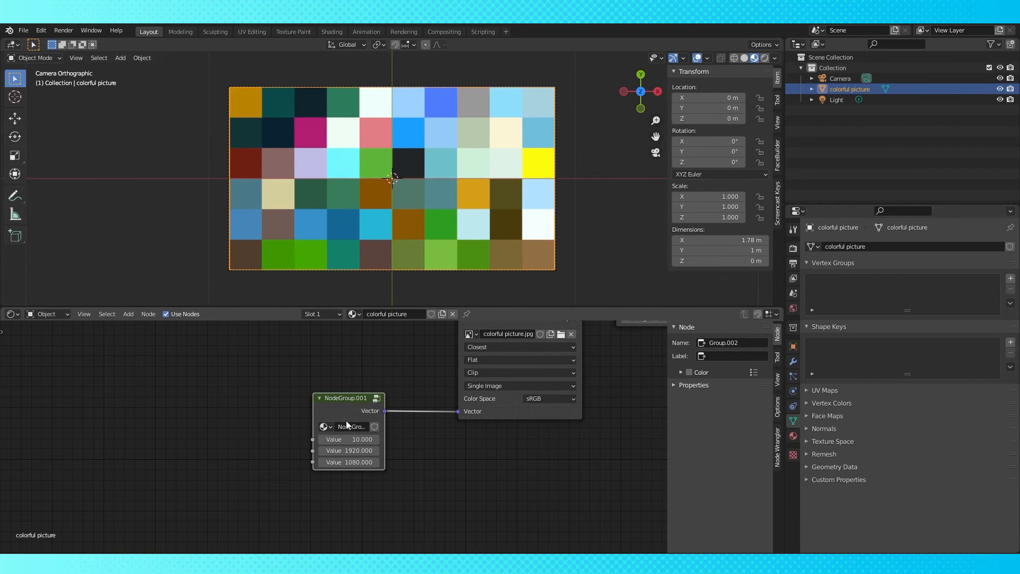
Experiment with the group's first value, entering 389.9 and then scrubbing it down to about 28.2
{"action": "left_click_drag", "start_coordinate": [341, 439], "coordinate": [371, 440]}
{"action": "left_click", "coordinate": [349, 439]}
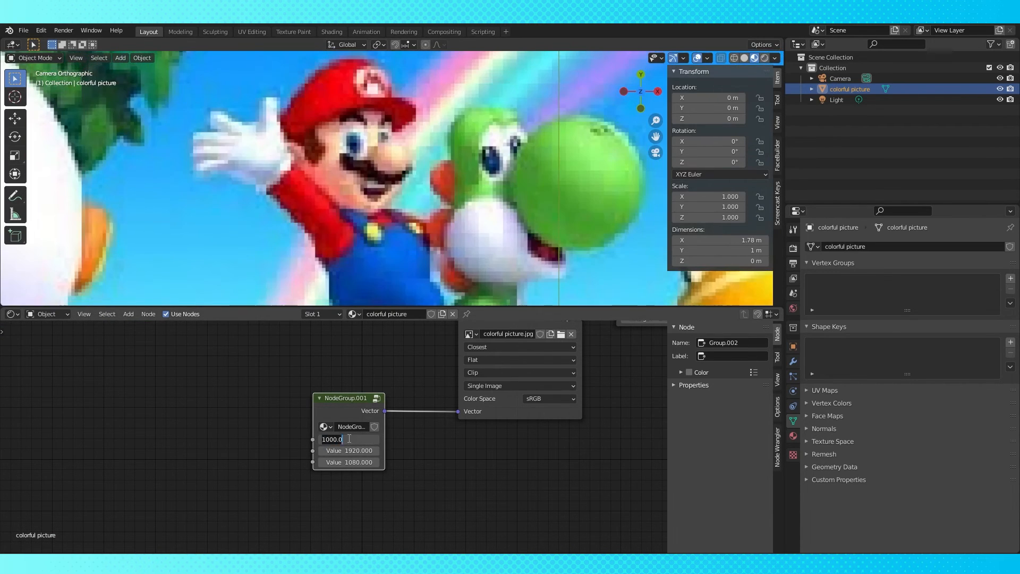
{"action": "type", "text": "389.9"}
{"action": "key", "text": "Return"}
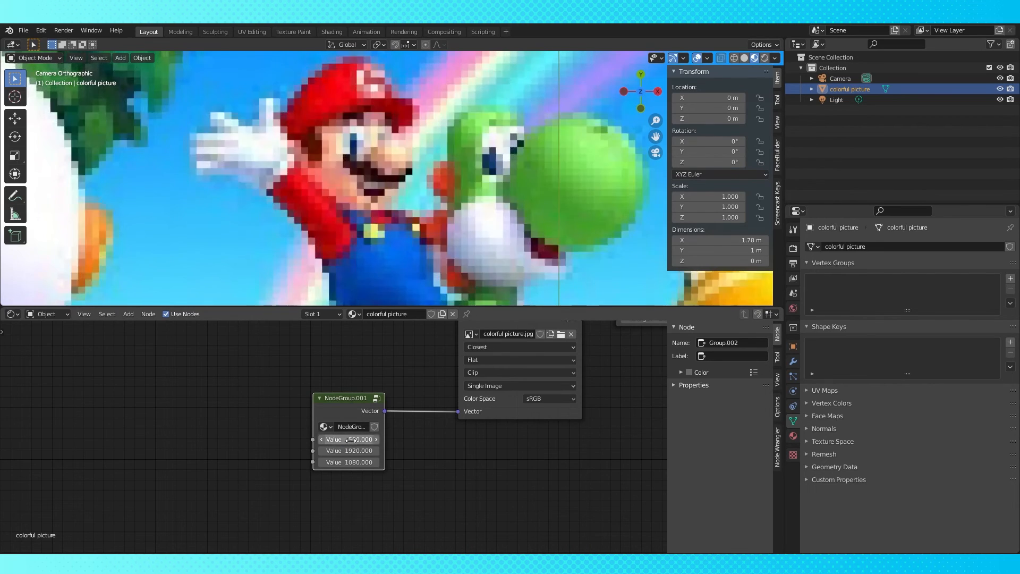
{"action": "scroll", "coordinate": [393, 214], "scroll_direction": "down", "scroll_amount": 8}
{"action": "scroll", "coordinate": [393, 213], "scroll_direction": "down", "scroll_amount": 1}
{"action": "left_click_drag", "start_coordinate": [351, 440], "coordinate": [321, 439]}
{"action": "scroll", "coordinate": [484, 464], "scroll_direction": "down", "scroll_amount": 2}
{"action": "middle_click_drag", "start_coordinate": [484, 463], "coordinate": [378, 474]}
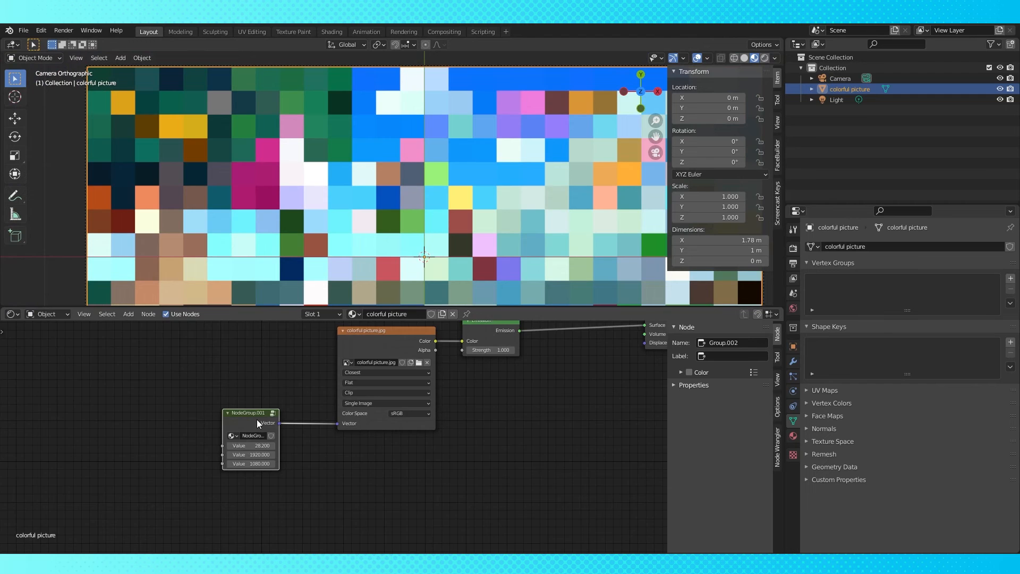
Enter the nested pixelate group, tidy its nodes, and name its inputs X/Y input and Pixel Count
{"action": "key", "text": "Tab"}
{"action": "left_click", "coordinate": [430, 398]}
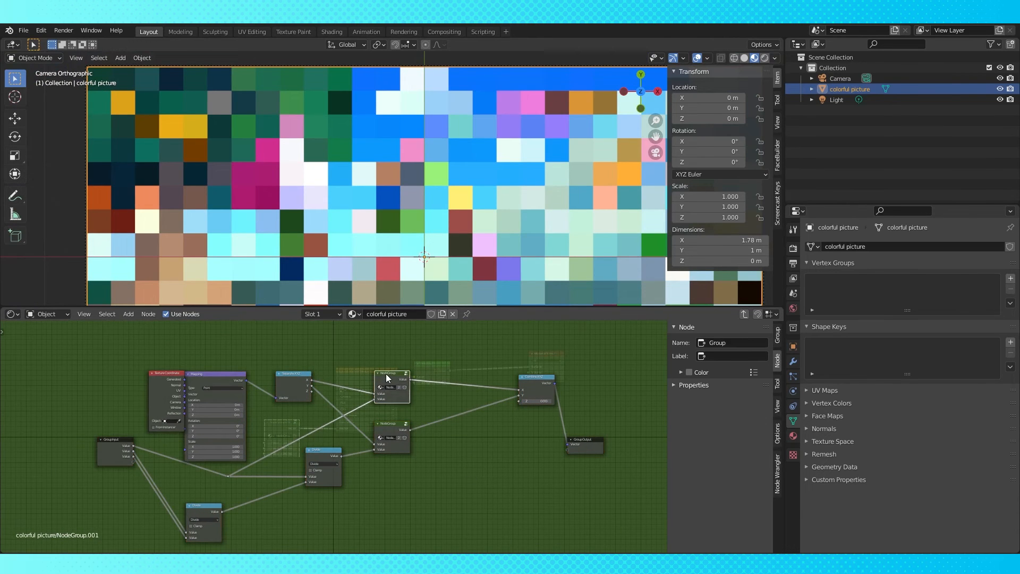
{"action": "key", "text": "Tab"}
{"action": "scroll", "coordinate": [400, 402], "scroll_direction": "up", "scroll_amount": 1}
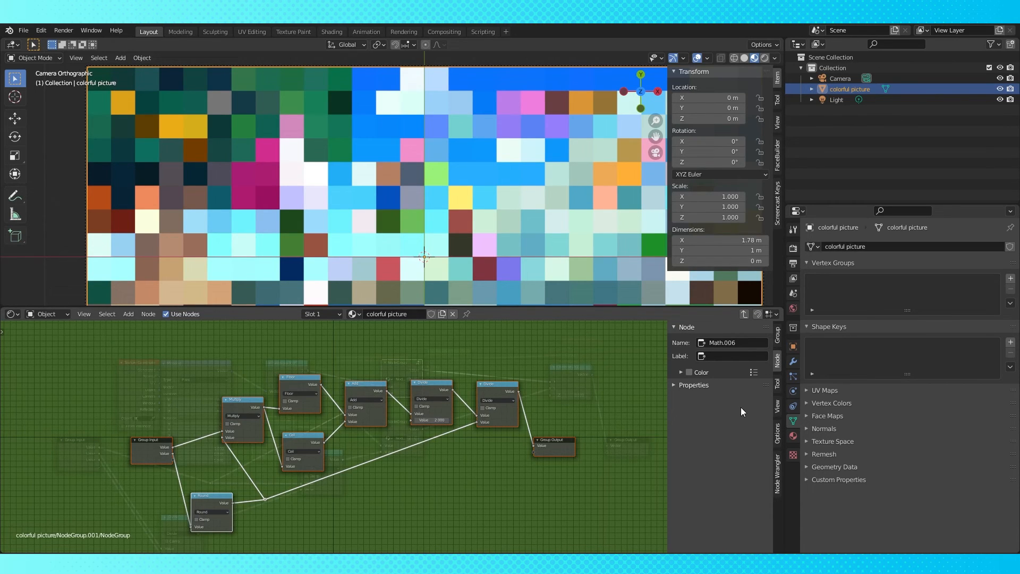
{"action": "left_click", "coordinate": [778, 334]}
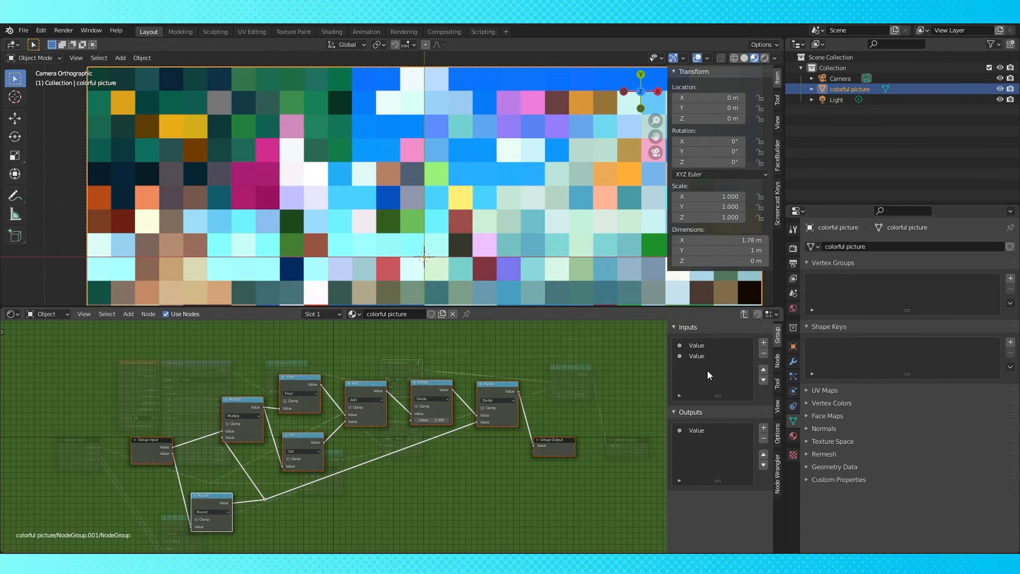
{"action": "left_click", "coordinate": [704, 355]}
{"action": "left_click_drag", "start_coordinate": [151, 440], "coordinate": [91, 442]}
{"action": "middle_click_drag", "start_coordinate": [230, 480], "coordinate": [380, 448]}
{"action": "left_click_drag", "start_coordinate": [361, 462], "coordinate": [299, 421]}
{"action": "scroll", "coordinate": [297, 436], "scroll_direction": "up", "scroll_amount": 2}
{"action": "left_click_drag", "start_coordinate": [427, 342], "coordinate": [372, 360]}
{"action": "left_click_drag", "start_coordinate": [467, 476], "coordinate": [339, 360]}
{"action": "scroll", "coordinate": [339, 412], "scroll_direction": "down", "scroll_amount": 1}
{"action": "scroll", "coordinate": [332, 436], "scroll_direction": "up", "scroll_amount": 4}
{"action": "left_click_drag", "start_coordinate": [361, 467], "coordinate": [287, 417]}
{"action": "left_click_drag", "start_coordinate": [345, 331], "coordinate": [294, 350]}
{"action": "left_click_drag", "start_coordinate": [465, 384], "coordinate": [378, 353]}
{"action": "left_click_drag", "start_coordinate": [520, 362], "coordinate": [402, 333]}
{"action": "scroll", "coordinate": [402, 334], "scroll_direction": "down", "scroll_amount": 2}
{"action": "left_click_drag", "start_coordinate": [528, 391], "coordinate": [408, 378]}
{"action": "left_click_drag", "start_coordinate": [285, 490], "coordinate": [359, 488]}
{"action": "left_click_drag", "start_coordinate": [609, 464], "coordinate": [474, 365]}
Rename the nested group's output to X/Y output and return to the parent group
{"action": "double_click", "coordinate": [687, 492]}
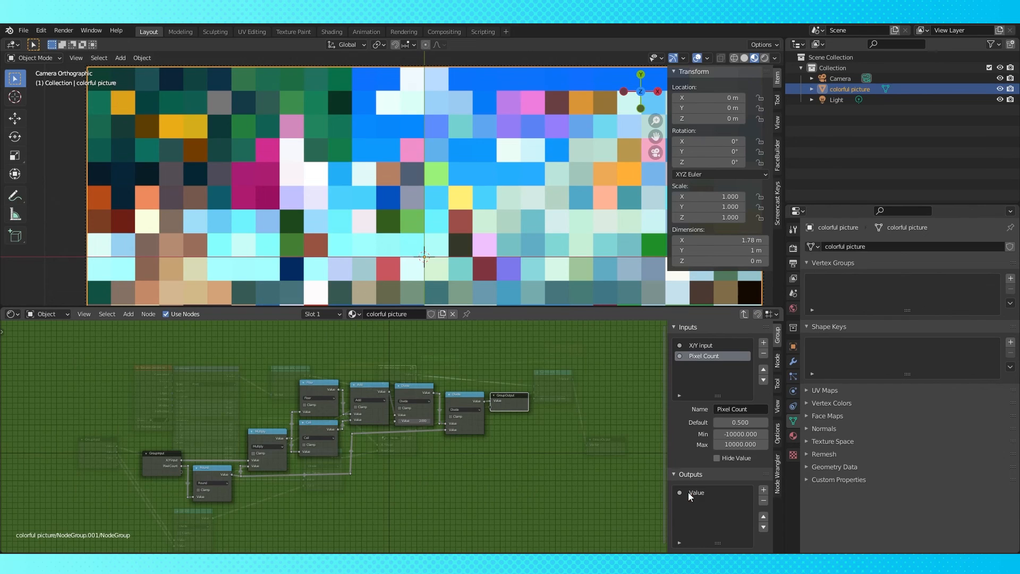
{"action": "type", "text": "X/Y output"}
{"action": "key", "text": "Return"}
{"action": "key", "text": "Tab"}
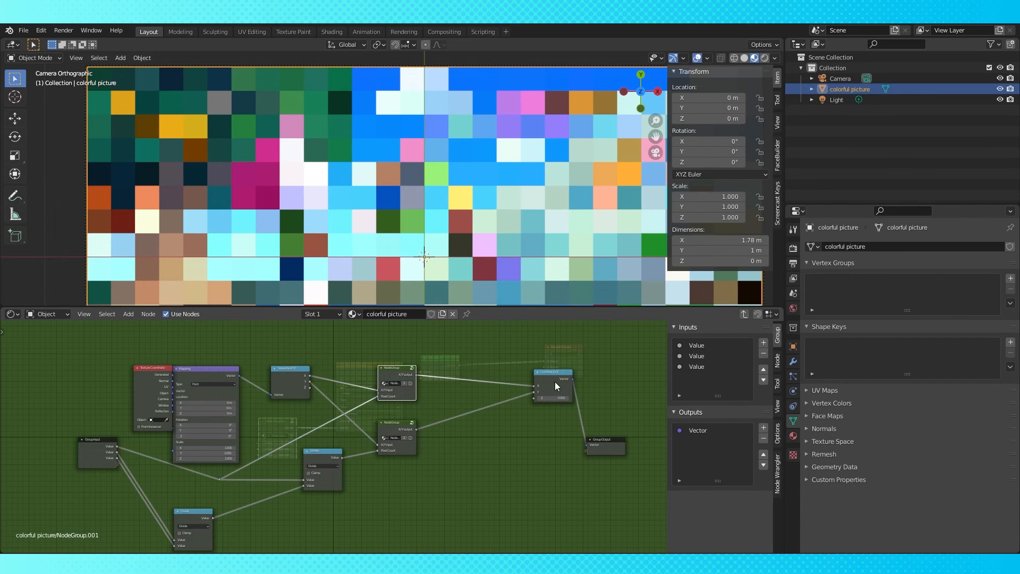
Rename the parent group's inputs to Pixel count, Image Width and Image Height
{"action": "left_click_drag", "start_coordinate": [396, 423], "coordinate": [397, 412]}
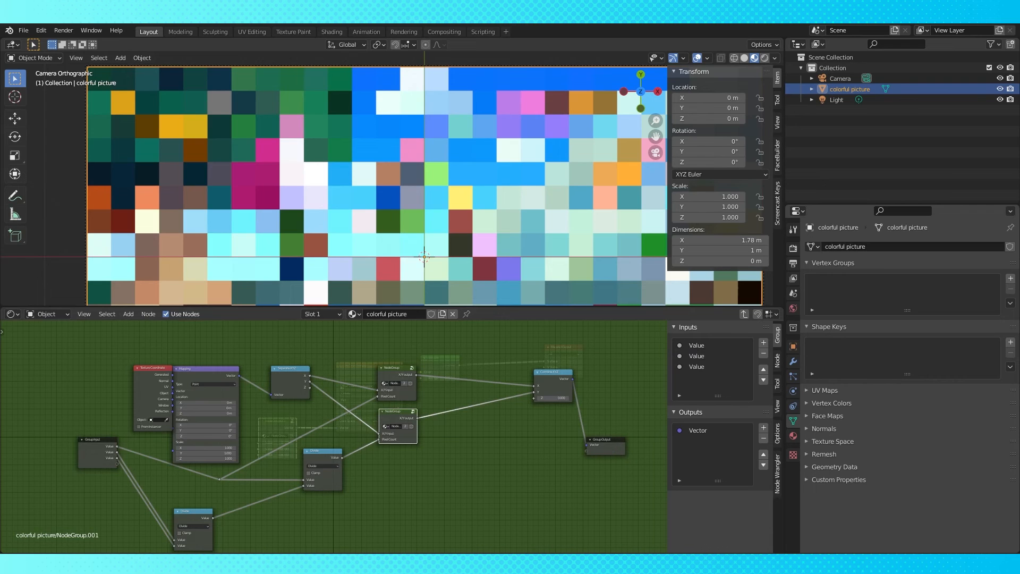
{"action": "scroll", "coordinate": [430, 428], "scroll_direction": "up", "scroll_amount": 1}
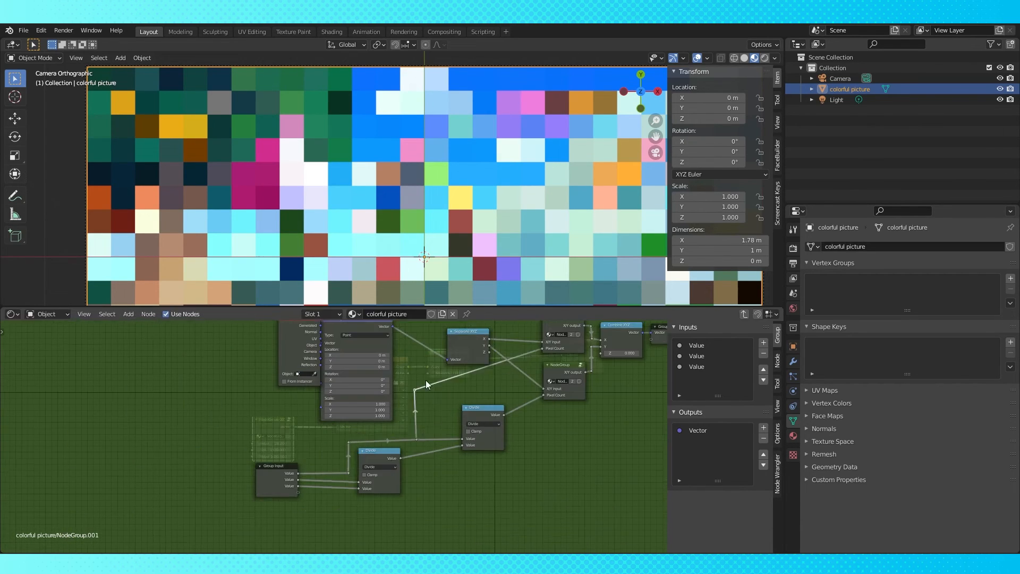
{"action": "double_click", "coordinate": [690, 346]}
{"action": "type", "text": "Pixel count"}
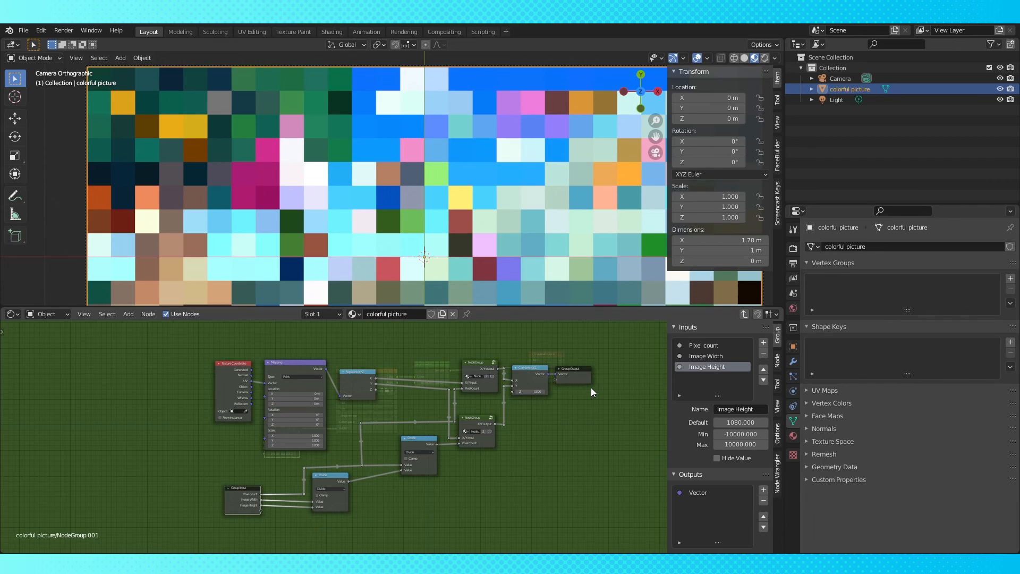
Exit the group, tidy the node layout, and scrub the group's Pixel count value upward
{"action": "key", "text": "Tab"}
{"action": "left_click_drag", "start_coordinate": [285, 423], "coordinate": [311, 430]}
{"action": "left_click_drag", "start_coordinate": [441, 368], "coordinate": [430, 367]}
{"action": "left_click_drag", "start_coordinate": [550, 357], "coordinate": [510, 361]}
{"action": "left_click_drag", "start_coordinate": [510, 361], "coordinate": [511, 361]}
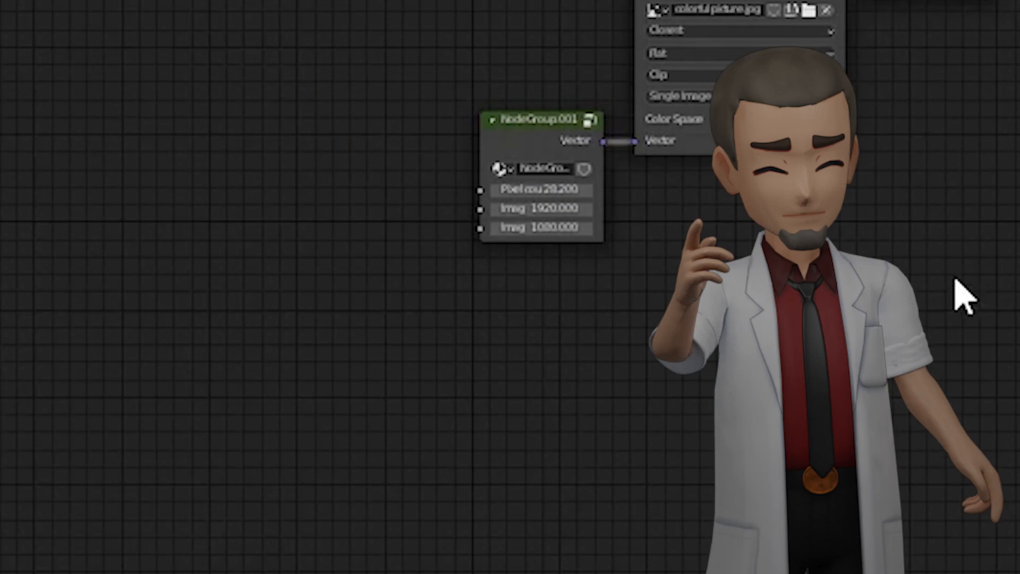
{"action": "scroll", "coordinate": [628, 172], "scroll_direction": "up", "scroll_amount": 3}
{"action": "left_click_drag", "start_coordinate": [513, 198], "coordinate": [600, 198]}
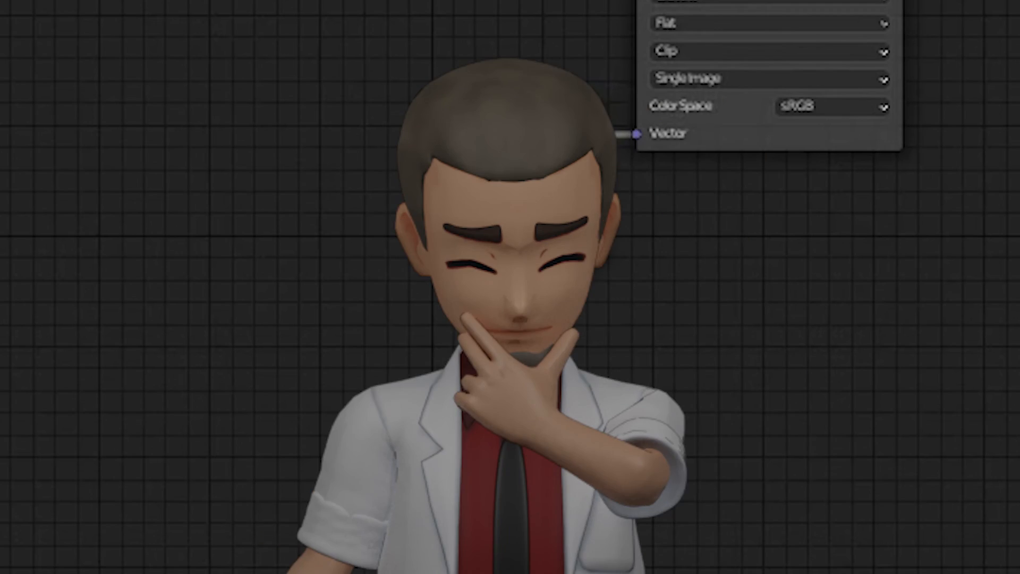